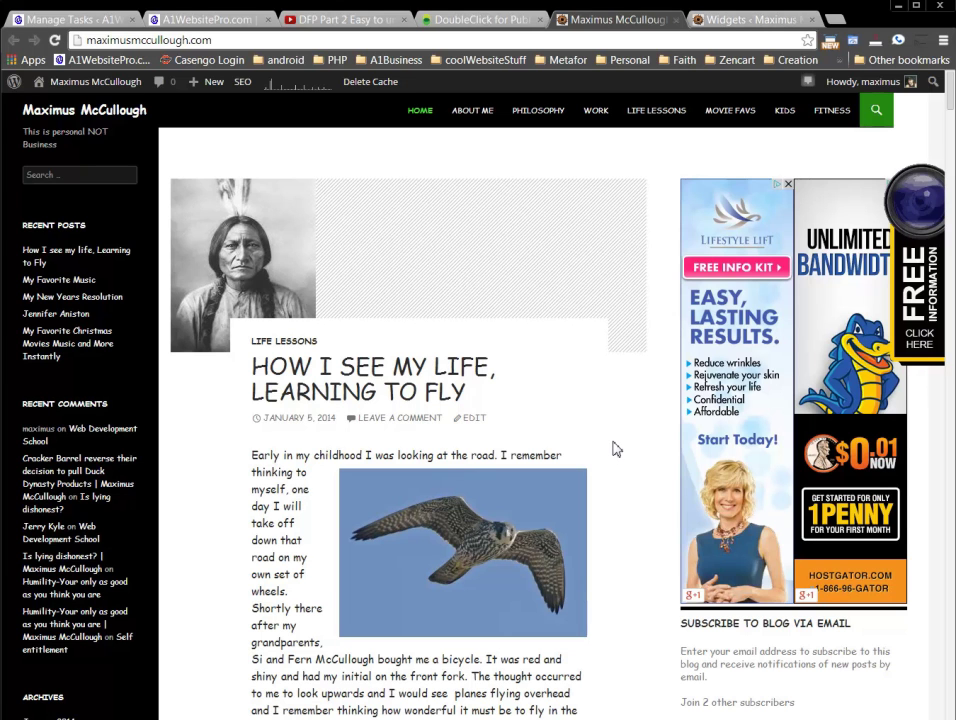
- Look over the blog's home page and the ads shown in its content sidebar
click(110, 39)
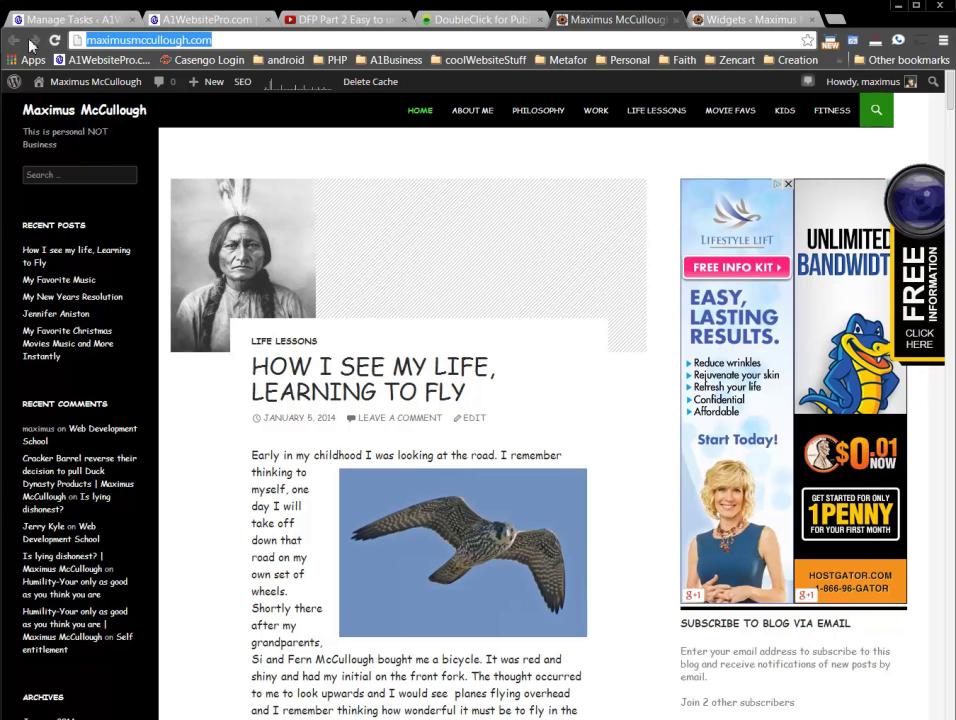
click(618, 482)
scroll(630, 477, down, 1)
scroll(636, 472, down, 1)
scroll(636, 472, up, 2)
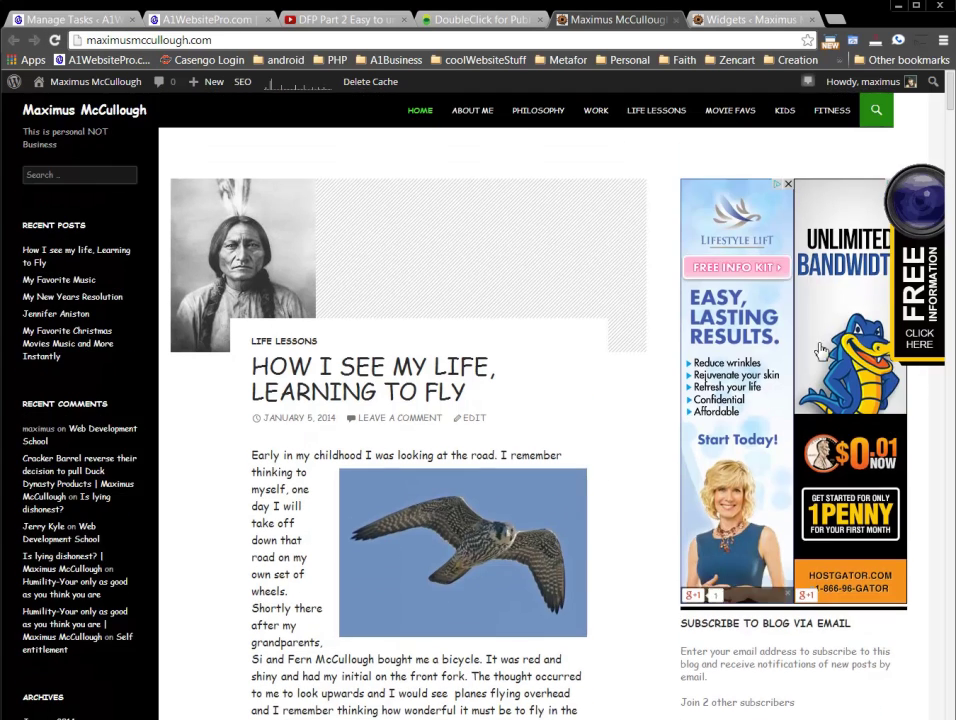
scroll(690, 468, down, 2)
scroll(682, 462, down, 5)
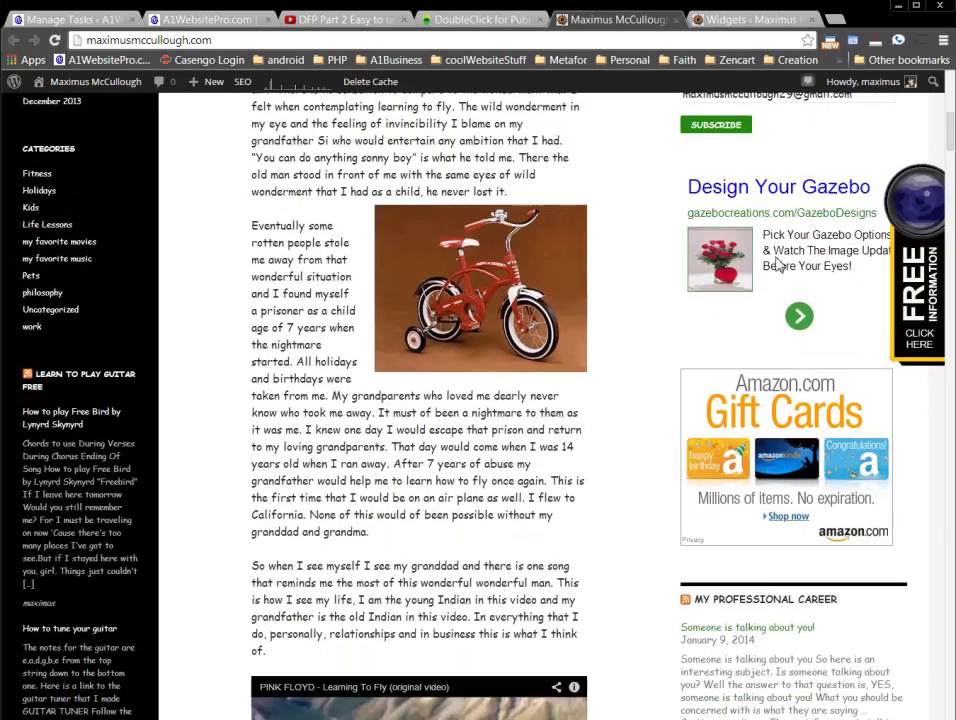
scroll(600, 487, down, 2)
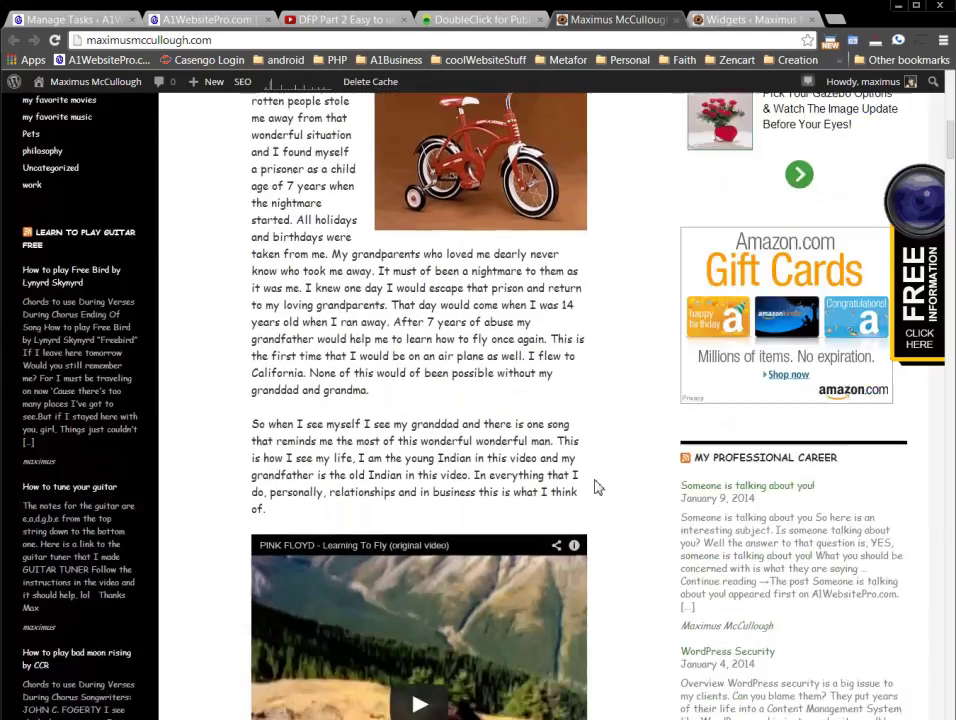
scroll(598, 487, up, 8)
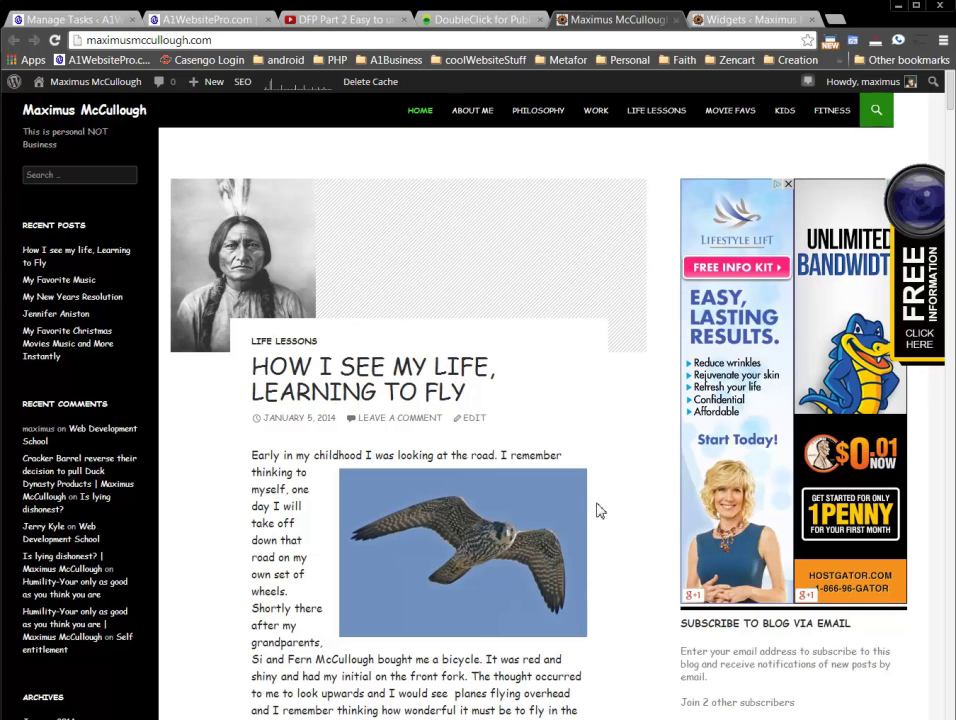
- View the orders list in DoubleClick for Publishers, and examine the blog's possible ad spots in the header and both sidebars
click(468, 20)
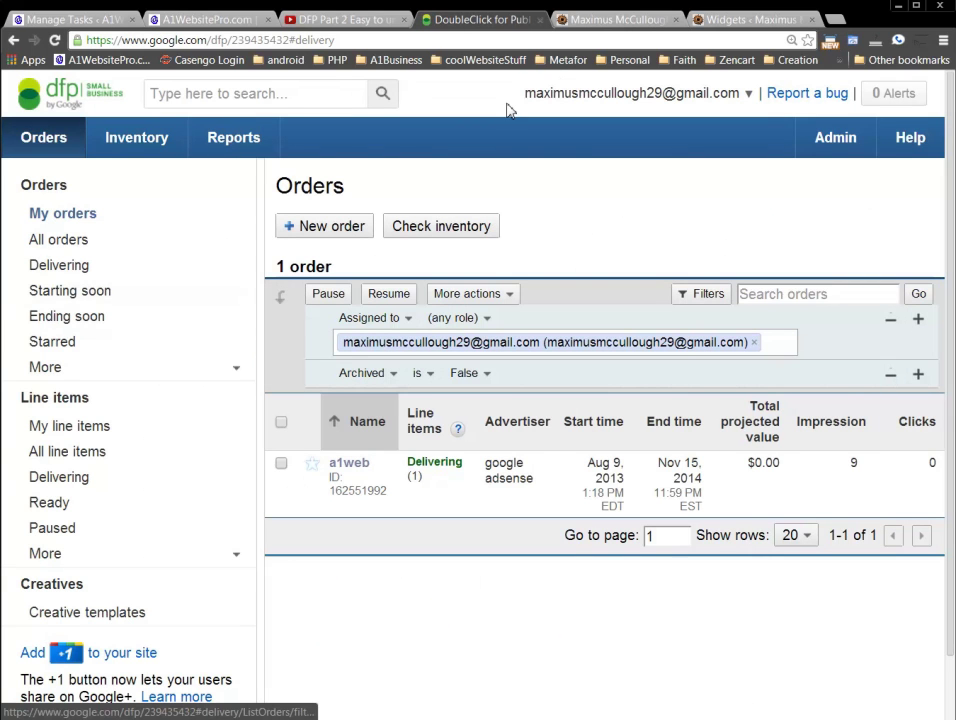
click(608, 21)
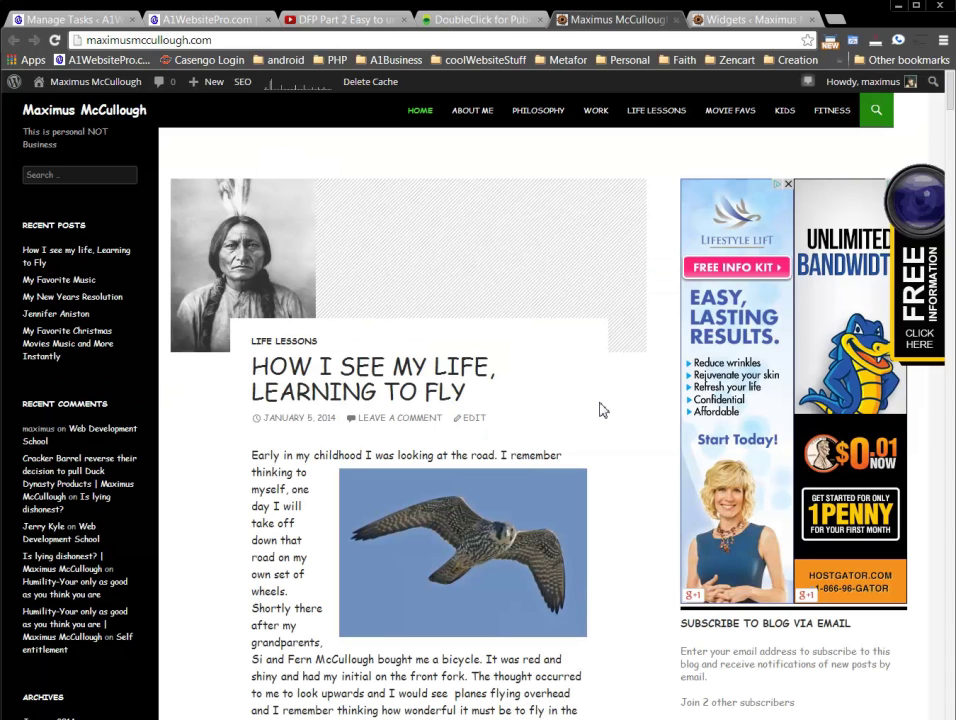
scroll(603, 410, down, 3)
scroll(603, 410, up, 3)
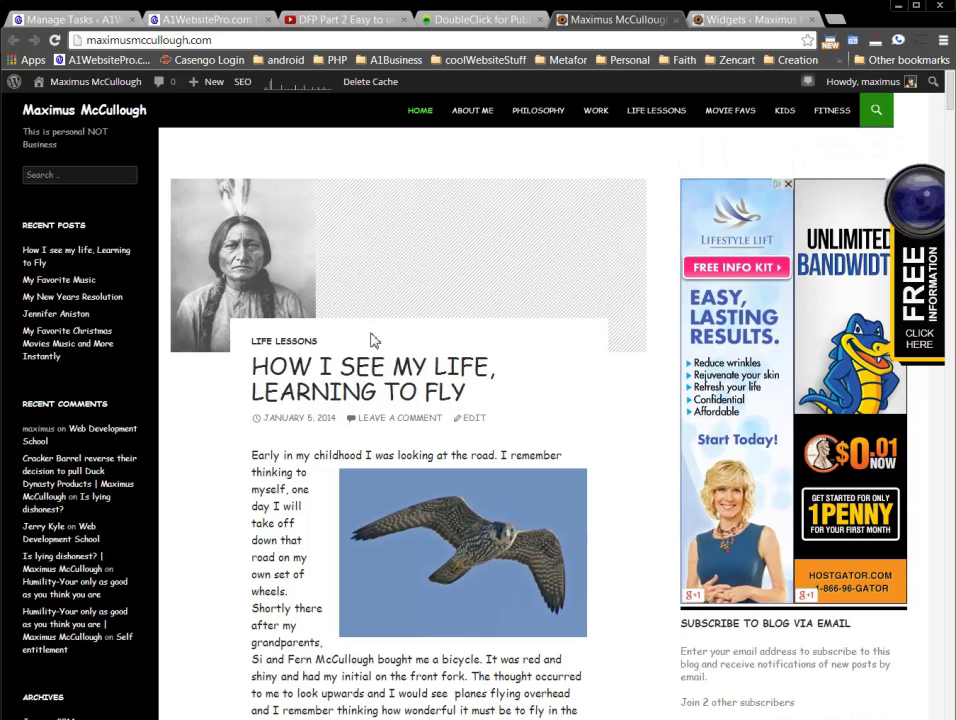
scroll(616, 530, down, 2)
scroll(616, 530, up, 2)
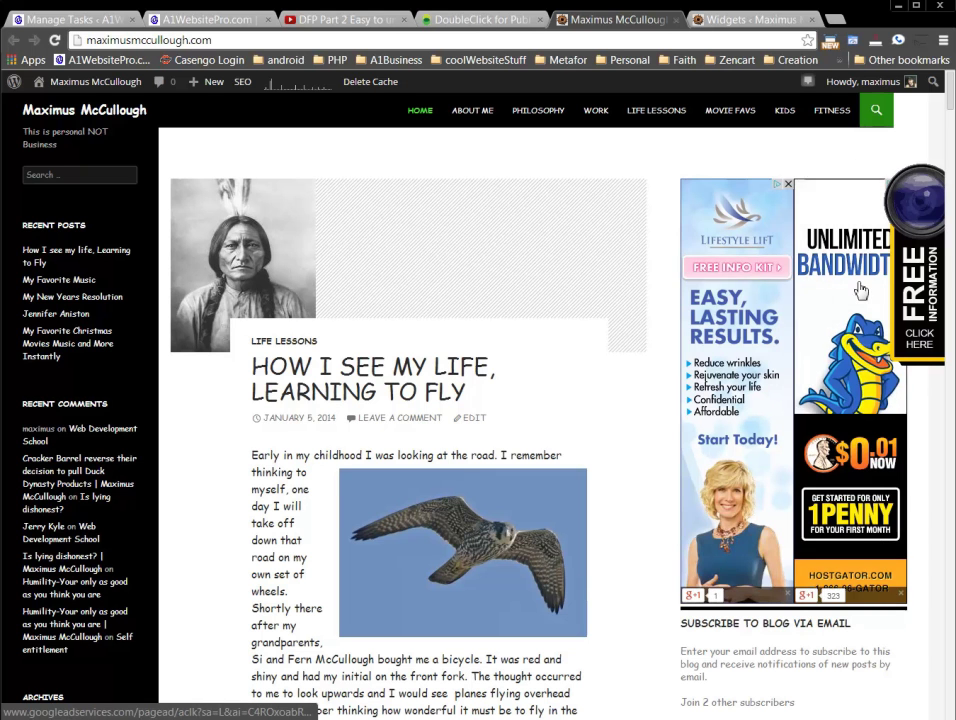
scroll(820, 420, down, 5)
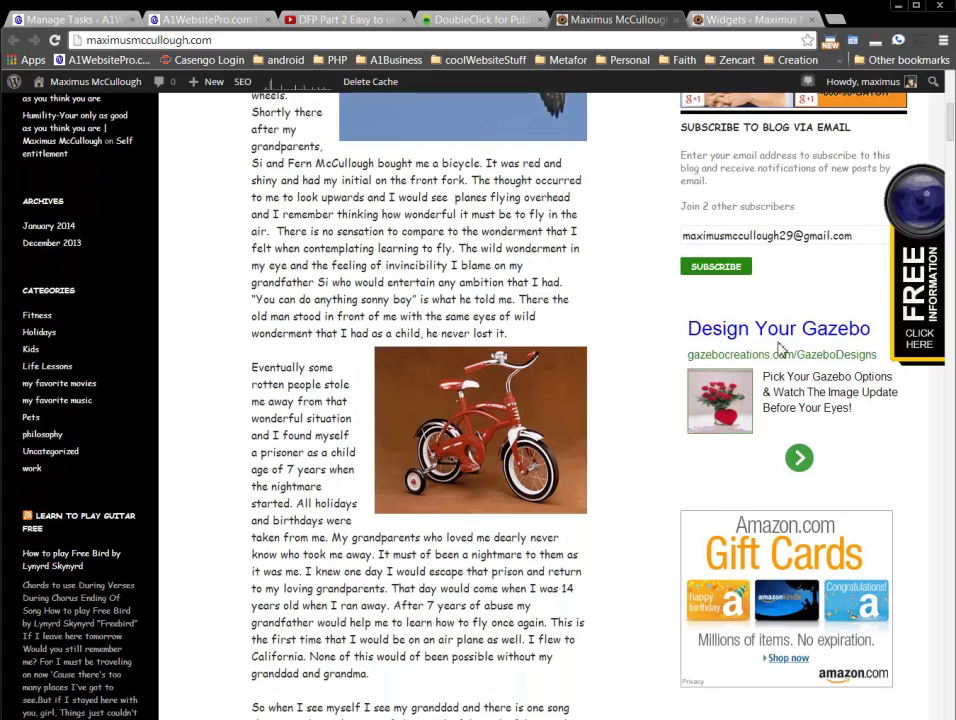
scroll(770, 360, up, 4)
scroll(734, 518, up, 2)
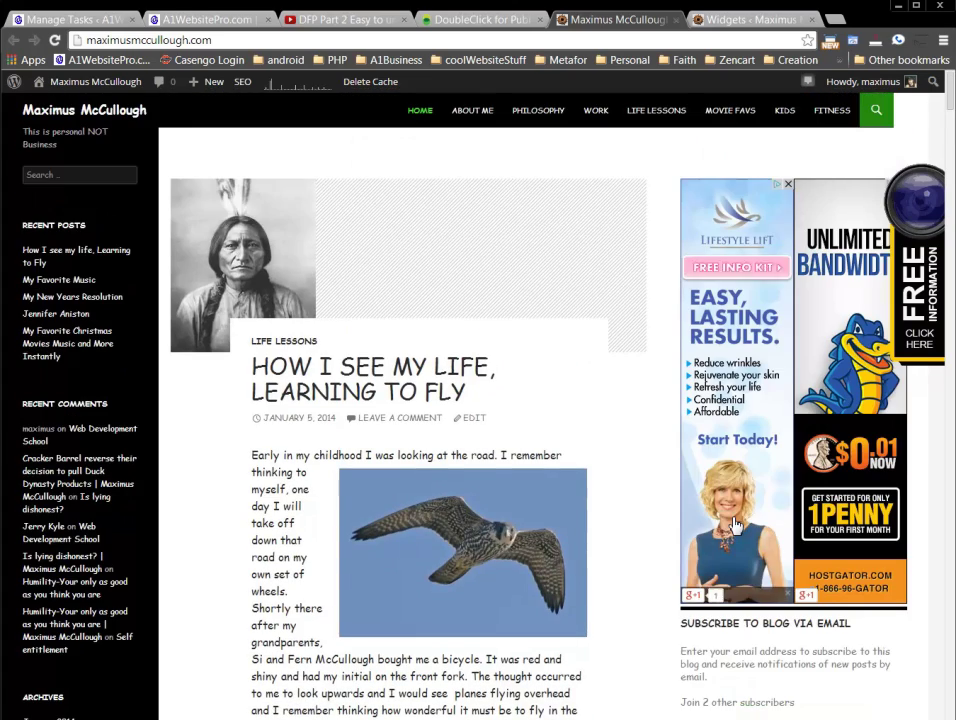
scroll(627, 521, down, 3)
scroll(627, 521, down, 4)
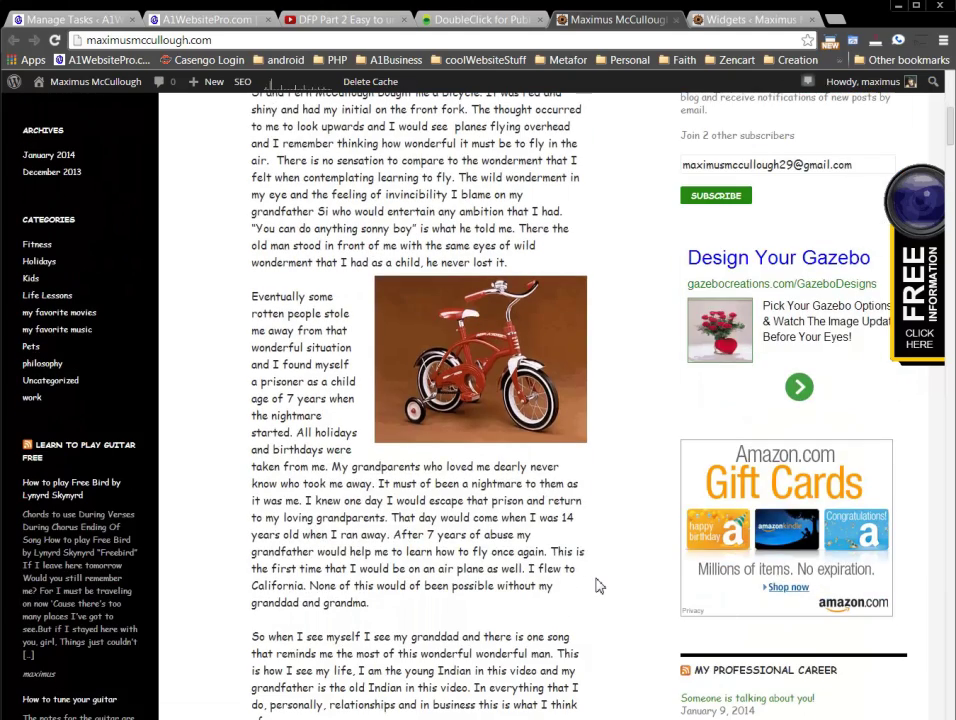
scroll(600, 585, down, 2)
scroll(600, 585, up, 7)
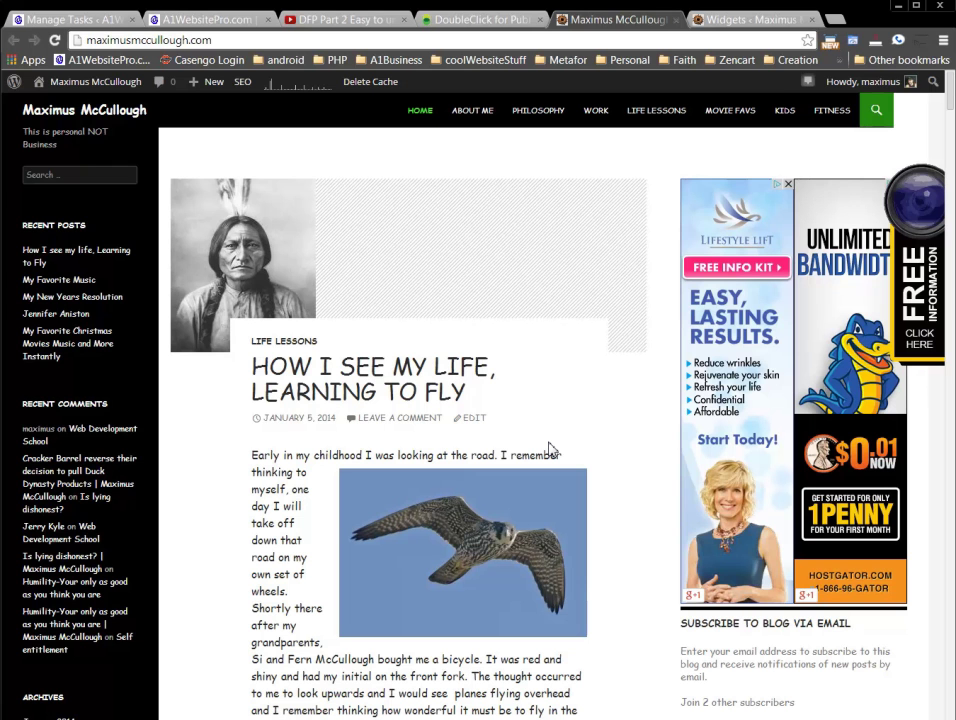
- Switch to DoubleClick for Publishers and start a new ad unit in the inventory
click(497, 22)
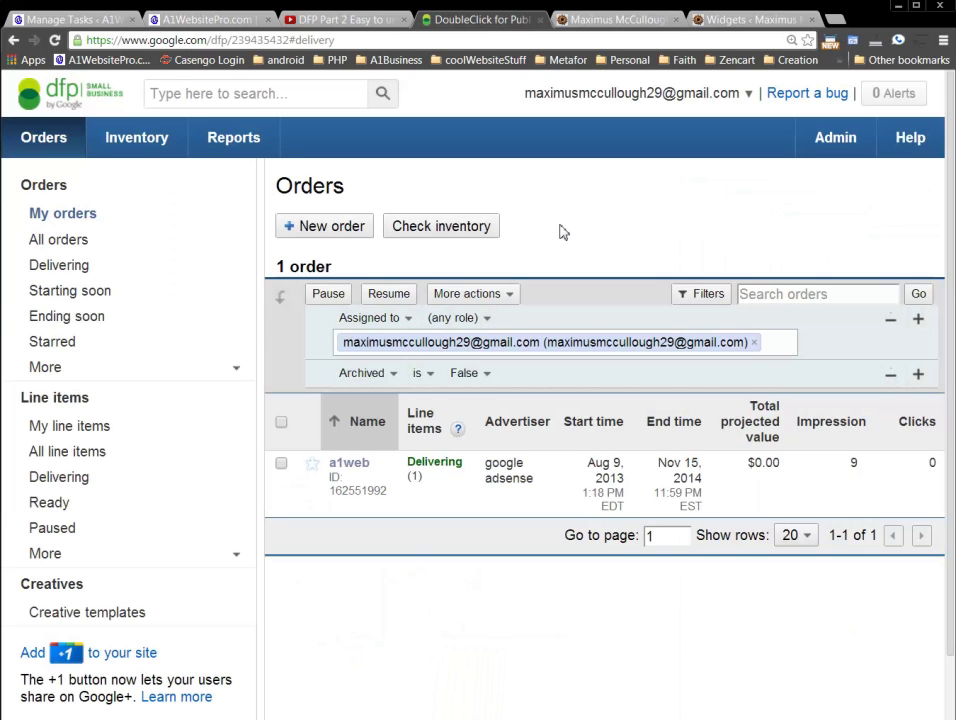
click(140, 140)
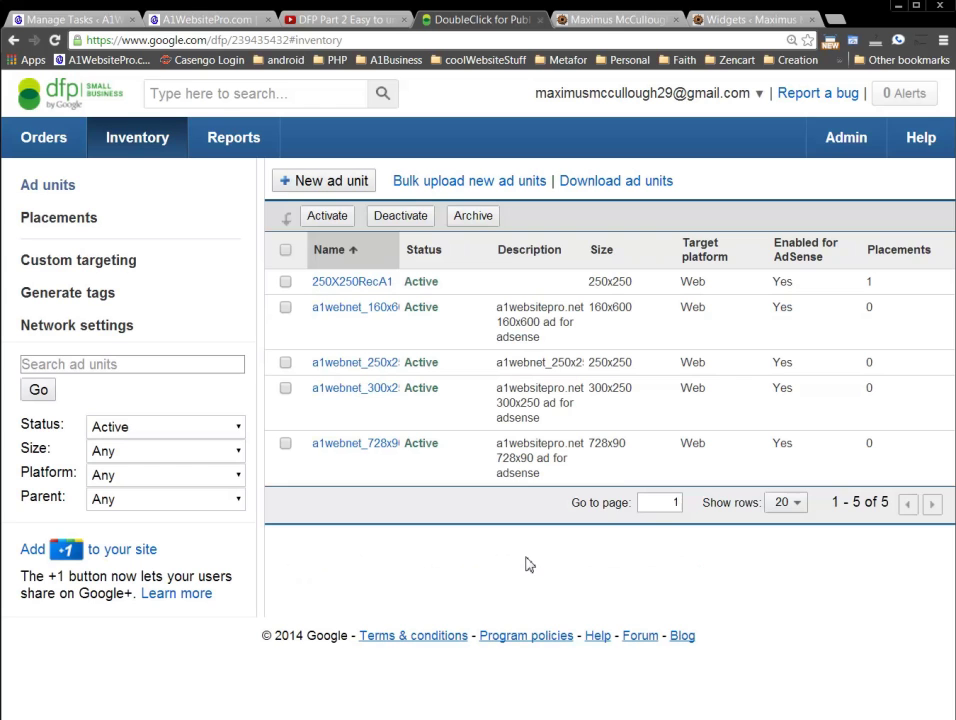
click(612, 20)
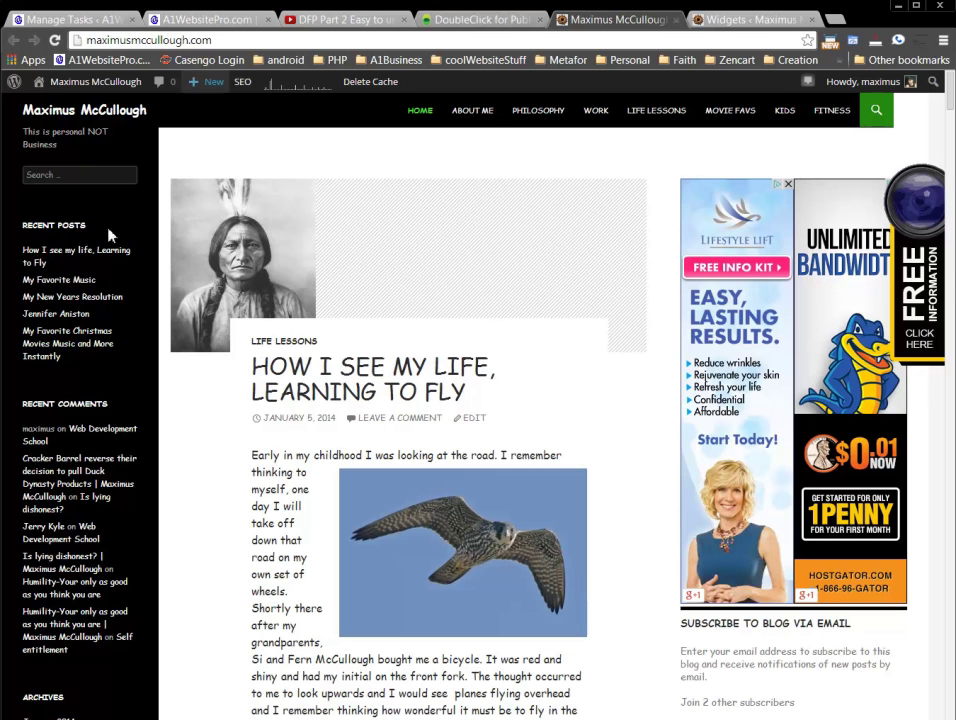
click(461, 21)
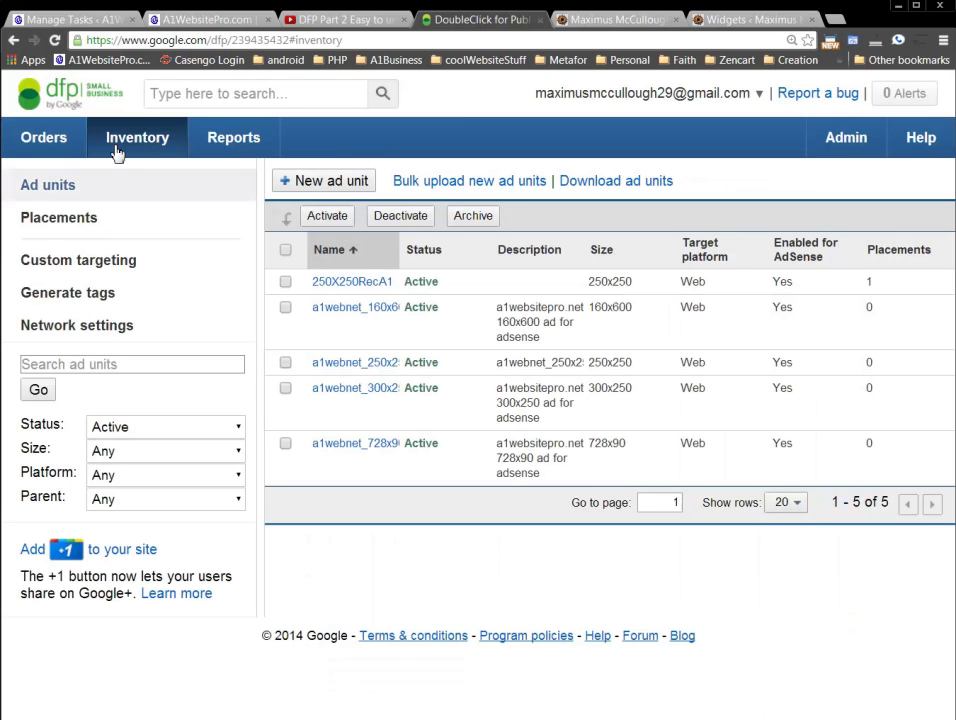
click(333, 183)
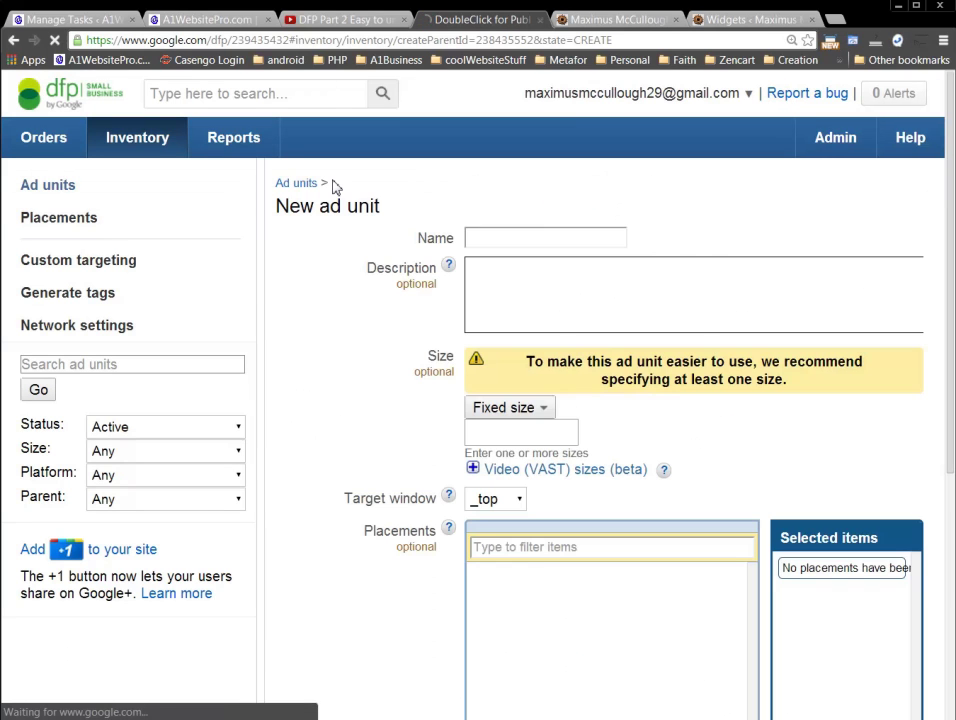
- Name the new ad unit MM_LSB_160X600, consulting the blog for its left sidebar location
click(518, 237)
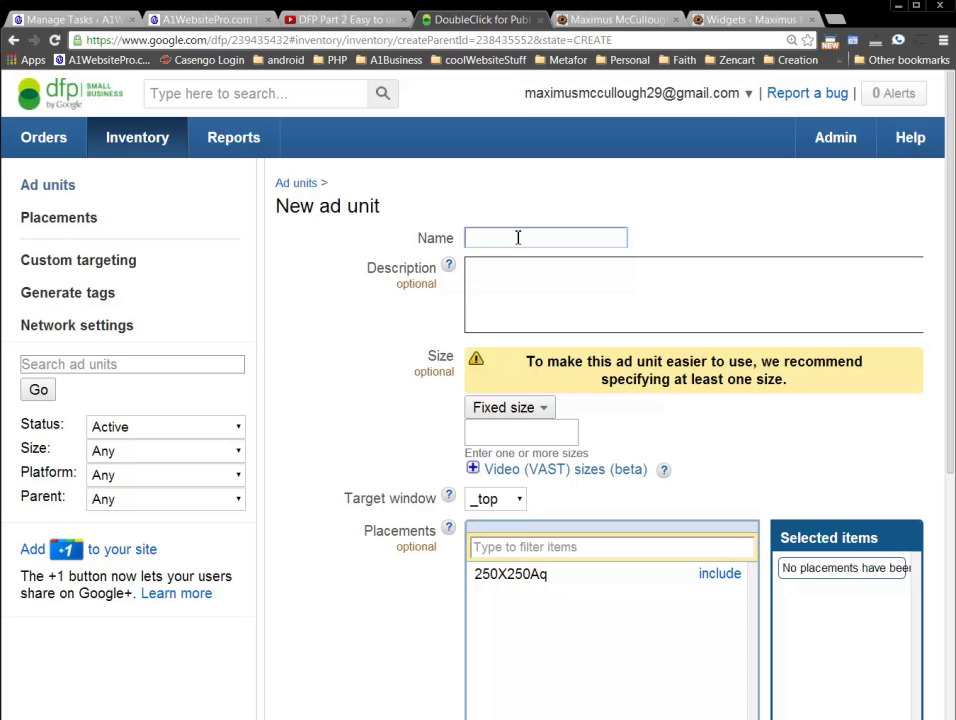
text(MM)
click(610, 19)
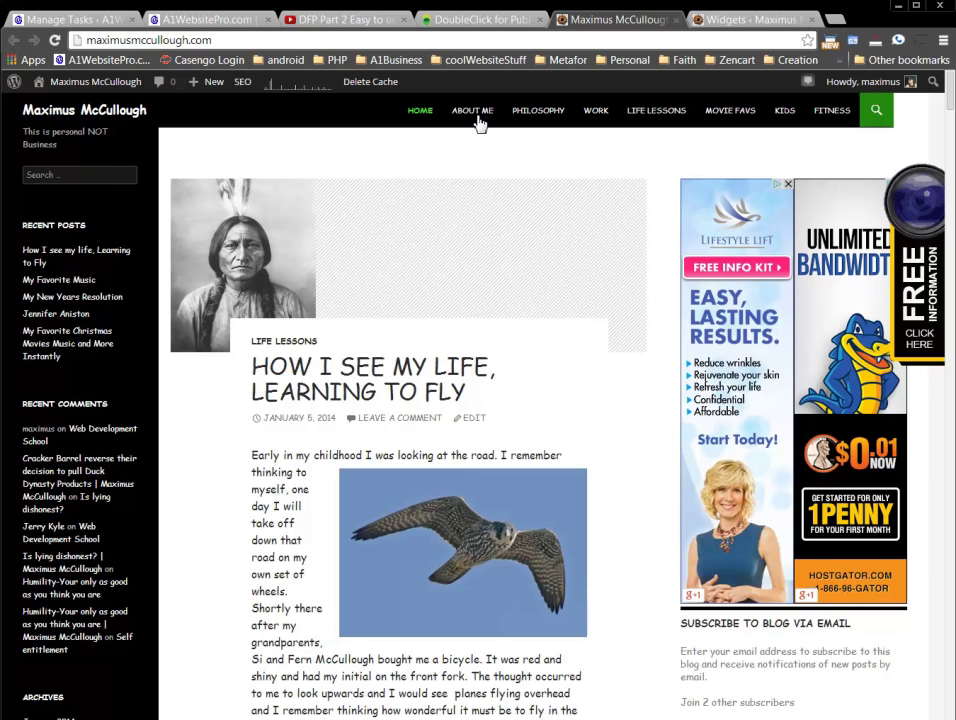
click(470, 19)
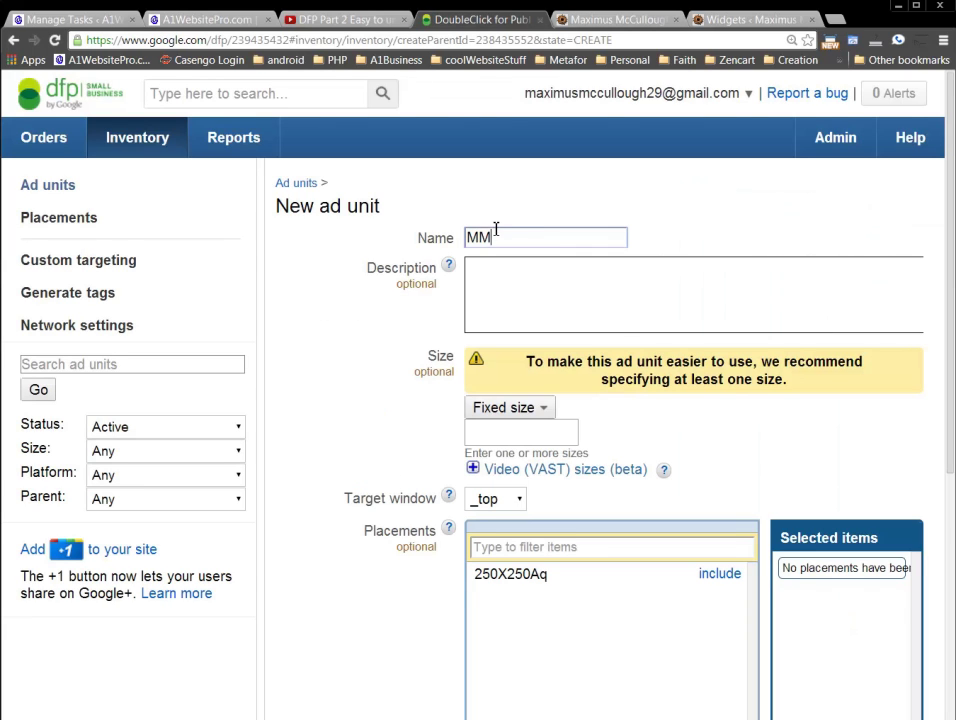
text(-)
key(BackSpace)
text(LSB_)
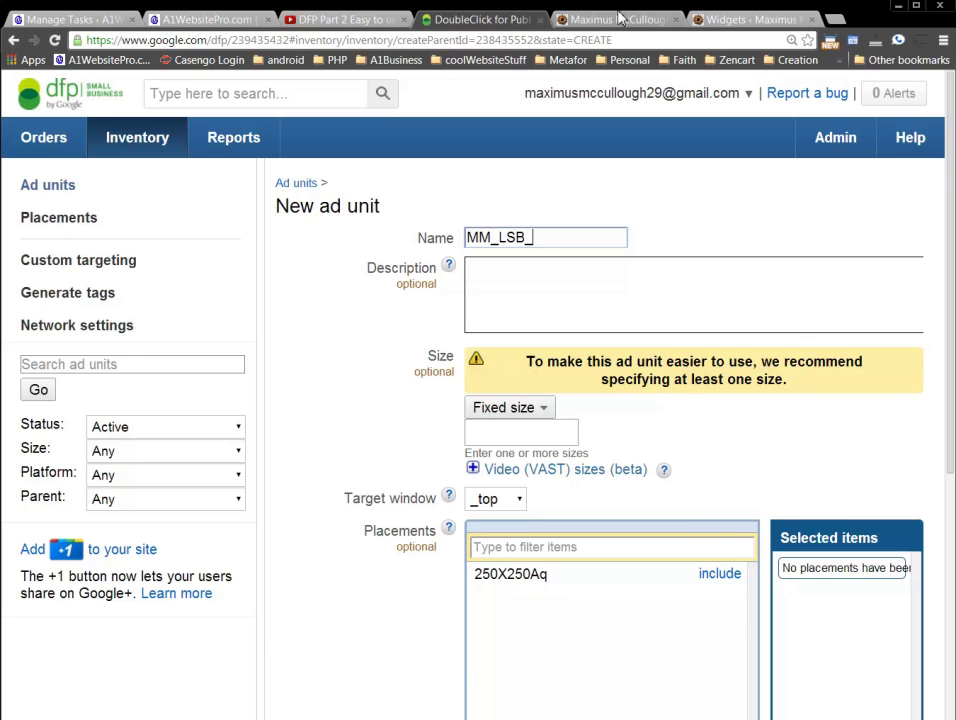
key(ctrl+Tab)
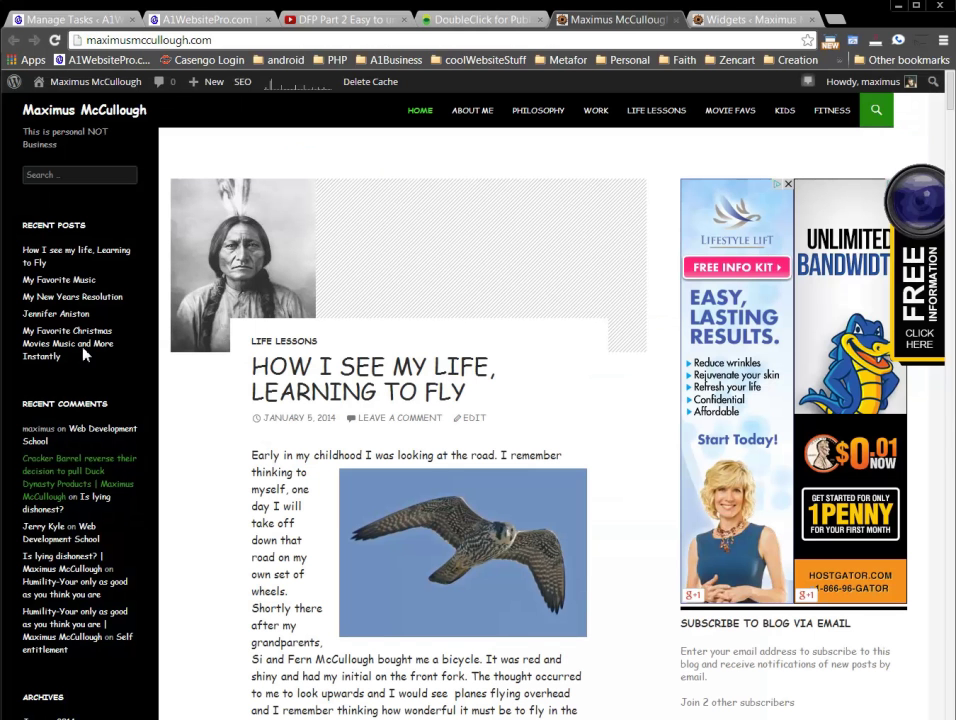
click(486, 19)
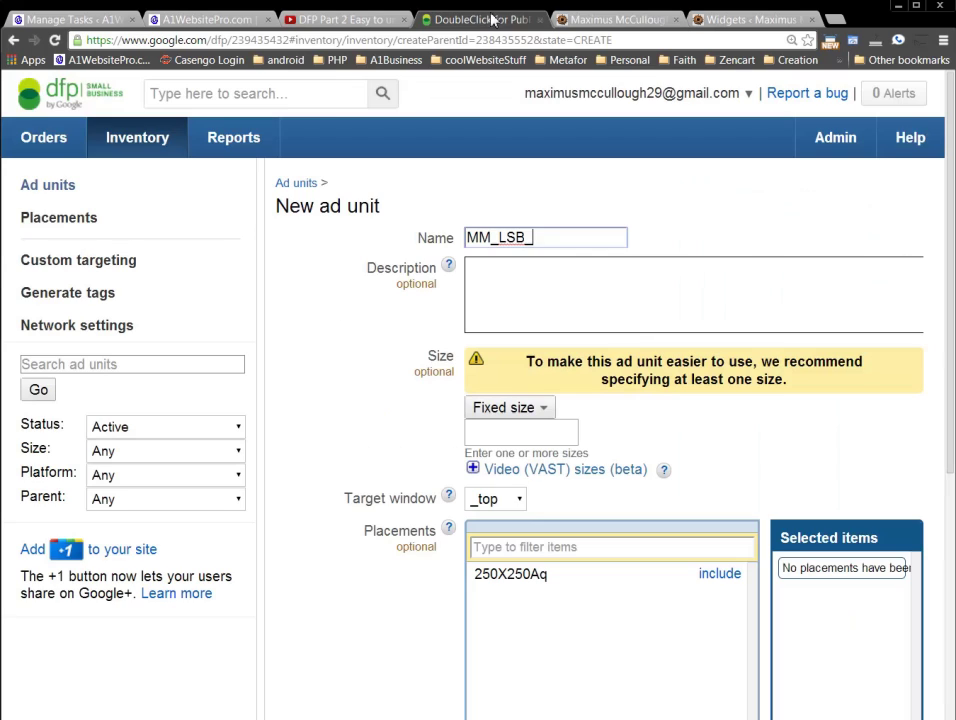
text(160X600)
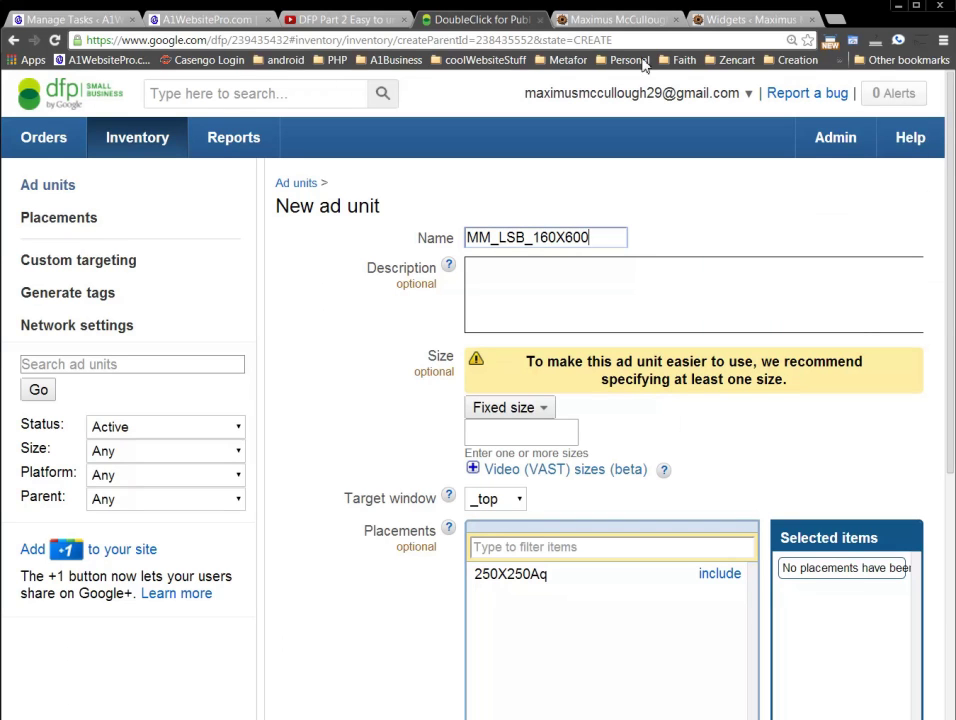
click(624, 20)
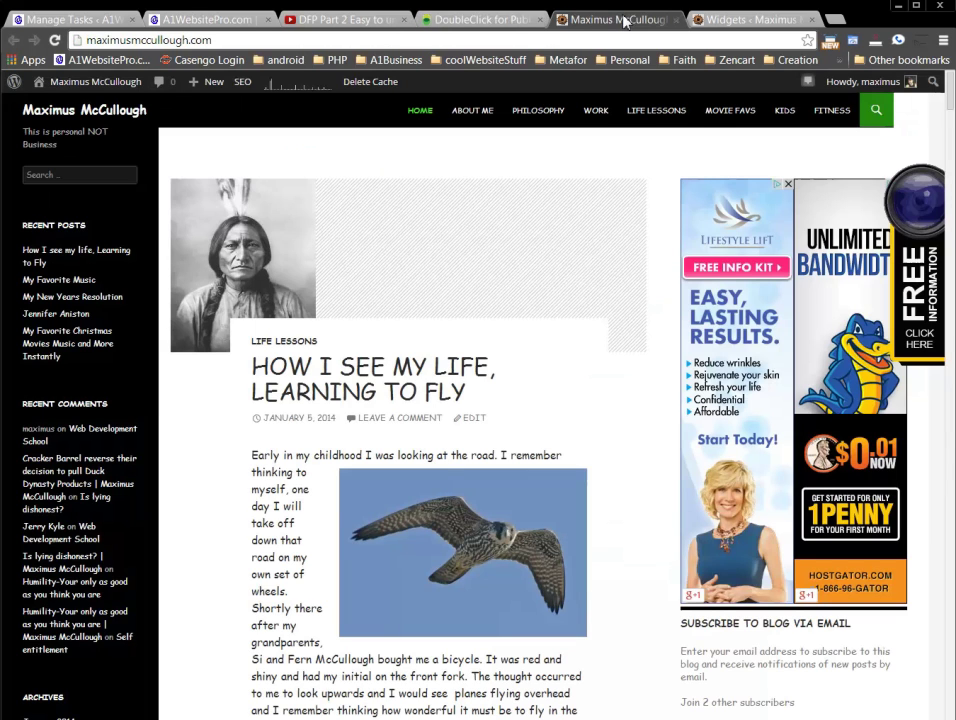
click(462, 20)
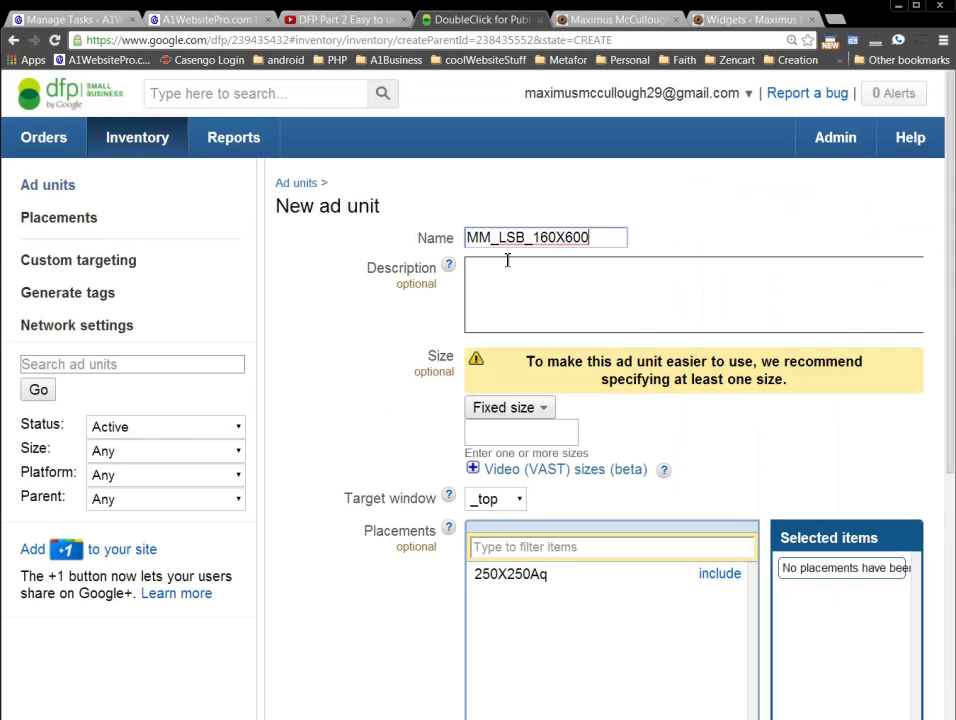
- Describe the ad unit as "This is located on the left hand side bar at" followed by the blog's domain
click(554, 296)
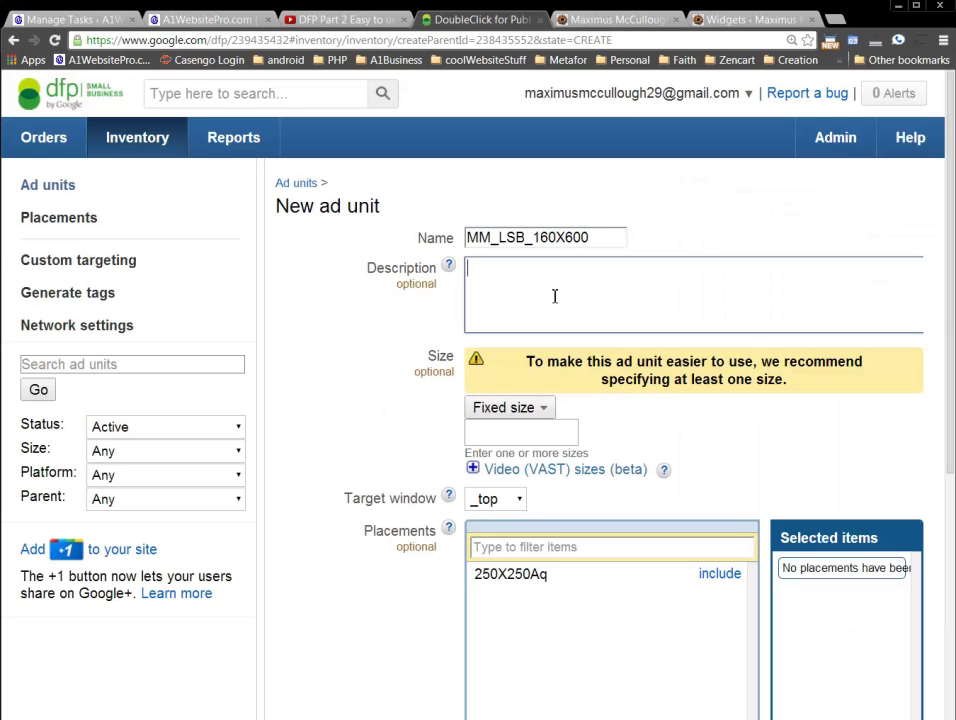
text(This is locate)
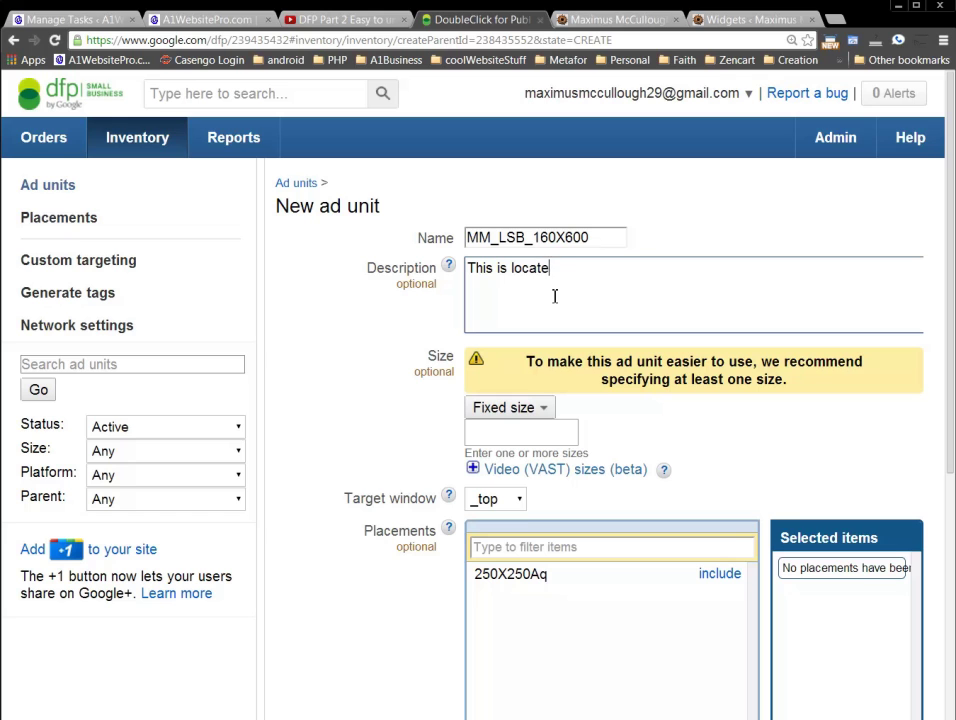
text(d on the left hand side bar)
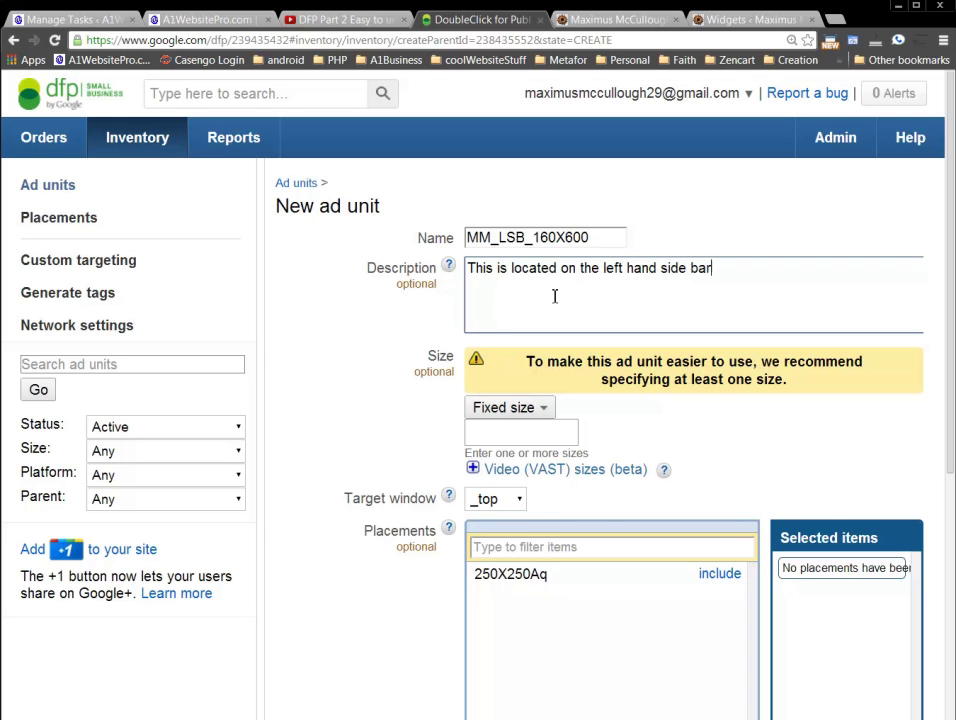
text( at maximusMcCullou)
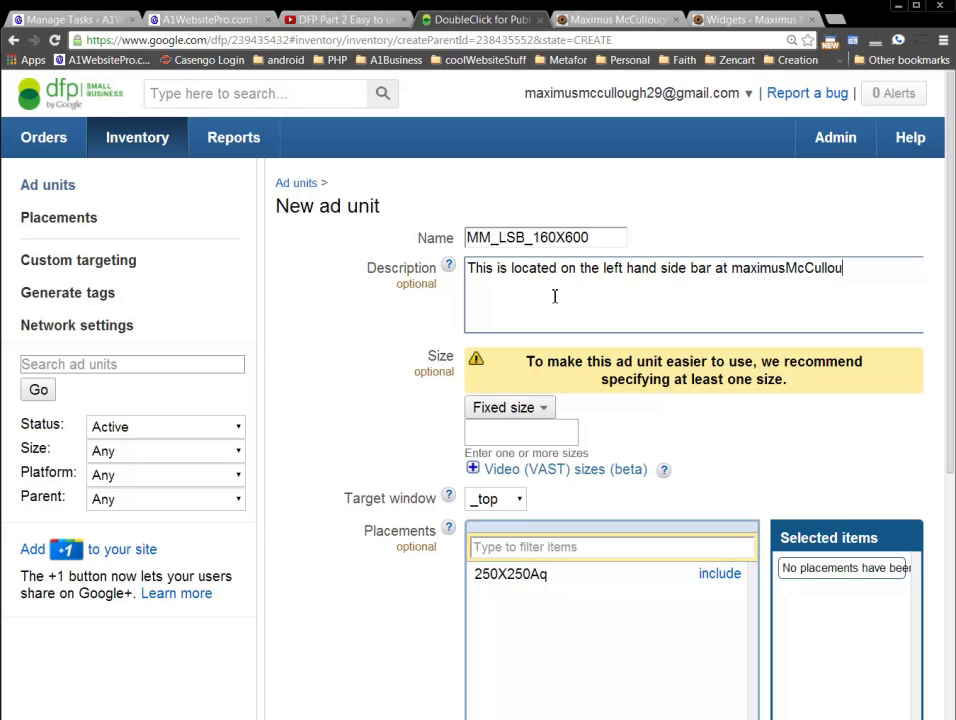
text(gh.com)
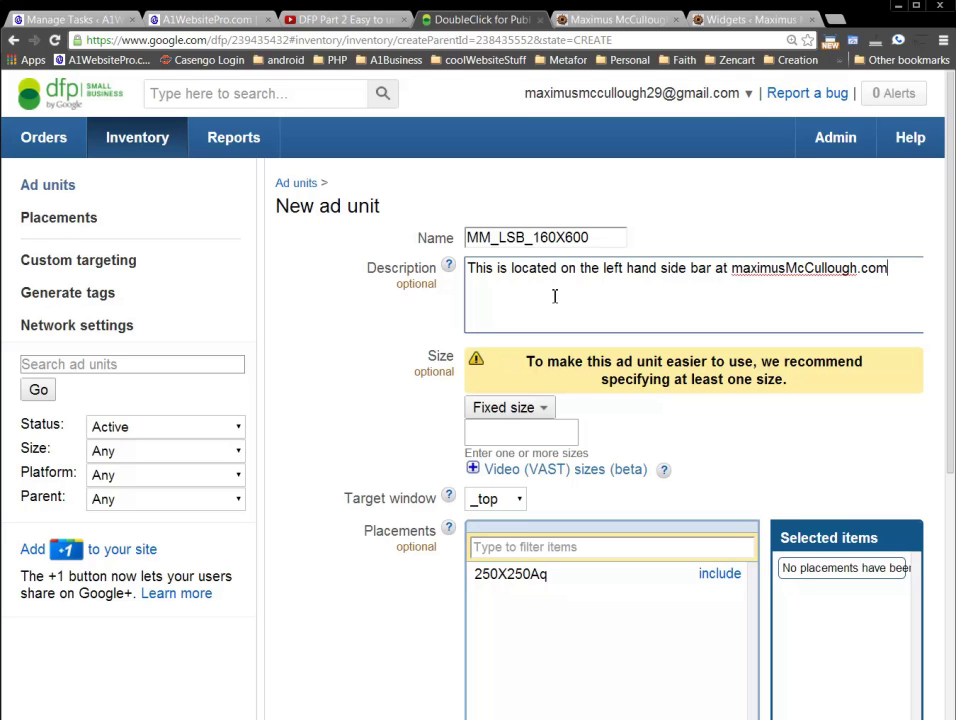
- Append _ATF to the ad unit's name, making it MM_LSB_160X600_ATF
click(598, 241)
text(_)
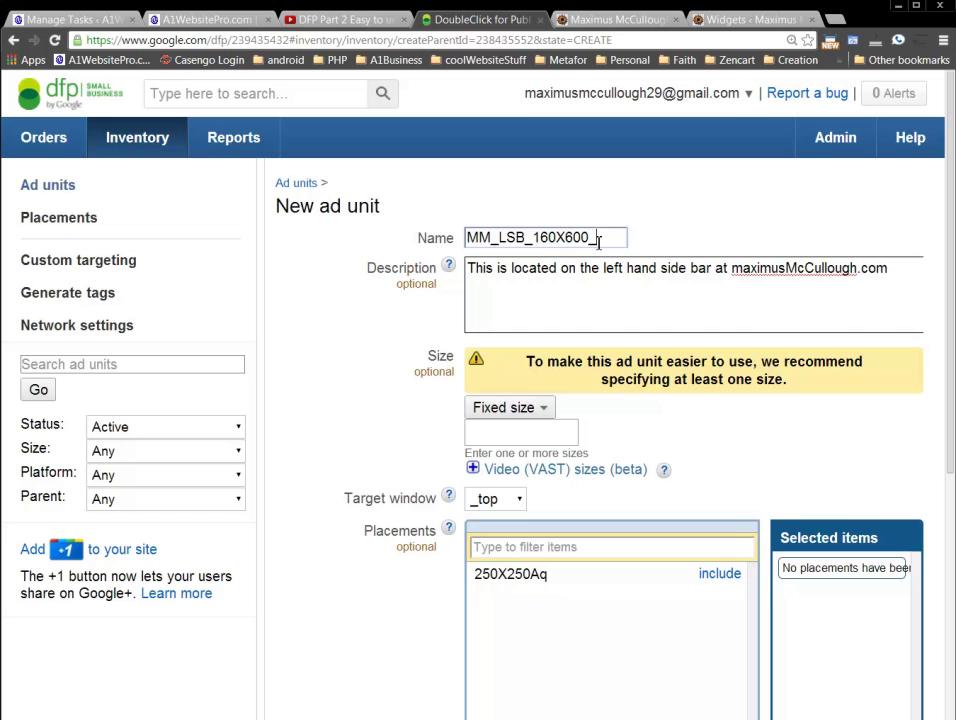
text(ATF)
drag(597, 237, 608, 322)
click(624, 300)
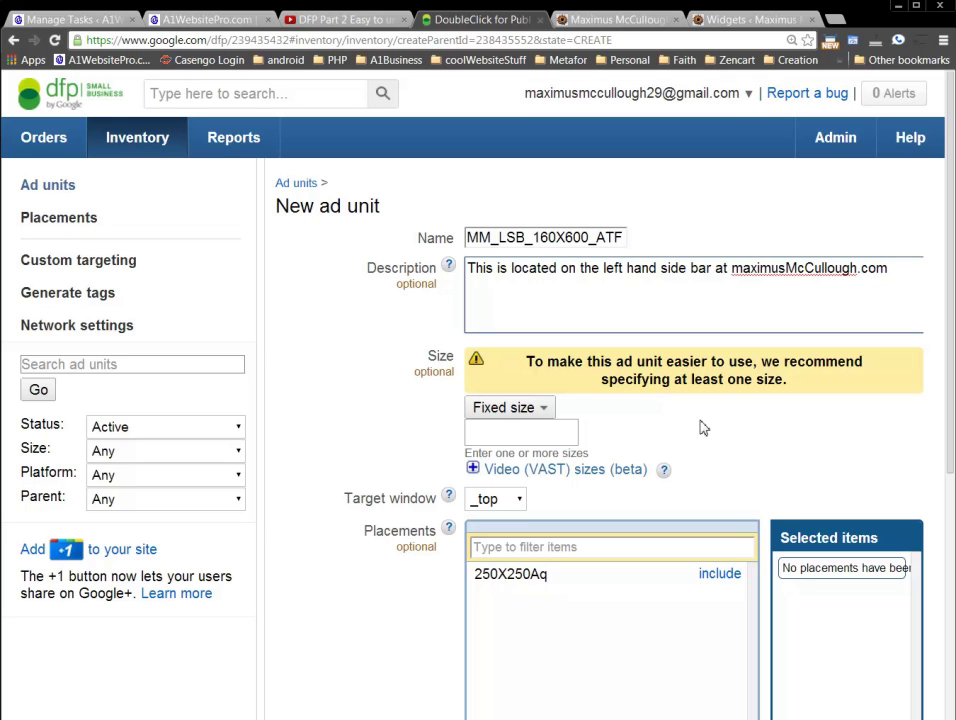
- Set the ad unit to a fixed size of 160x600 (Wide Skyscraper)
click(529, 410)
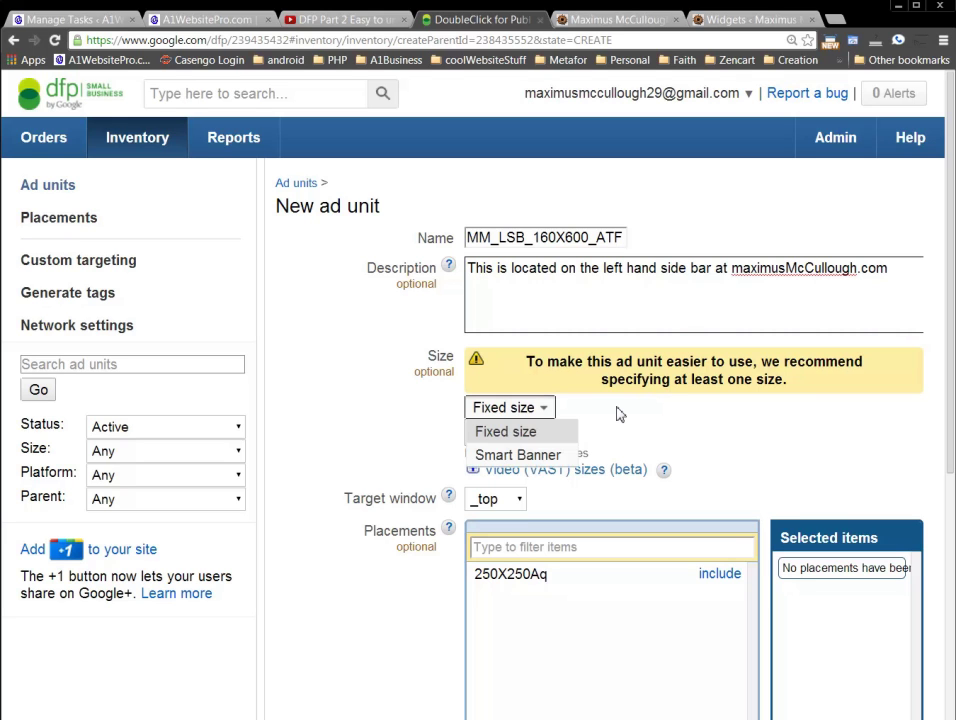
click(495, 431)
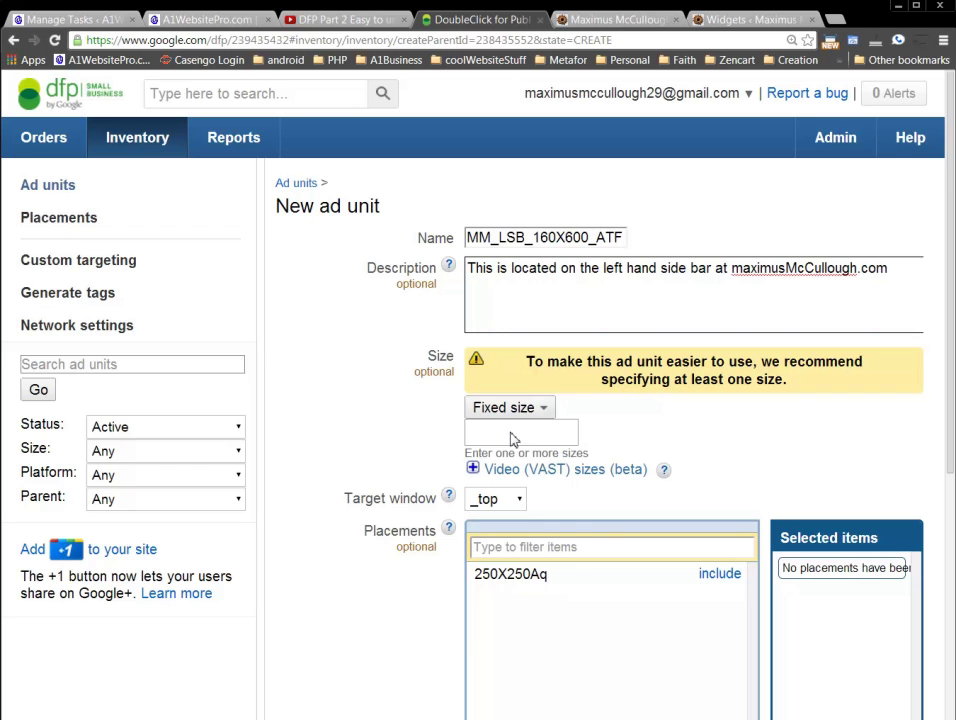
click(511, 432)
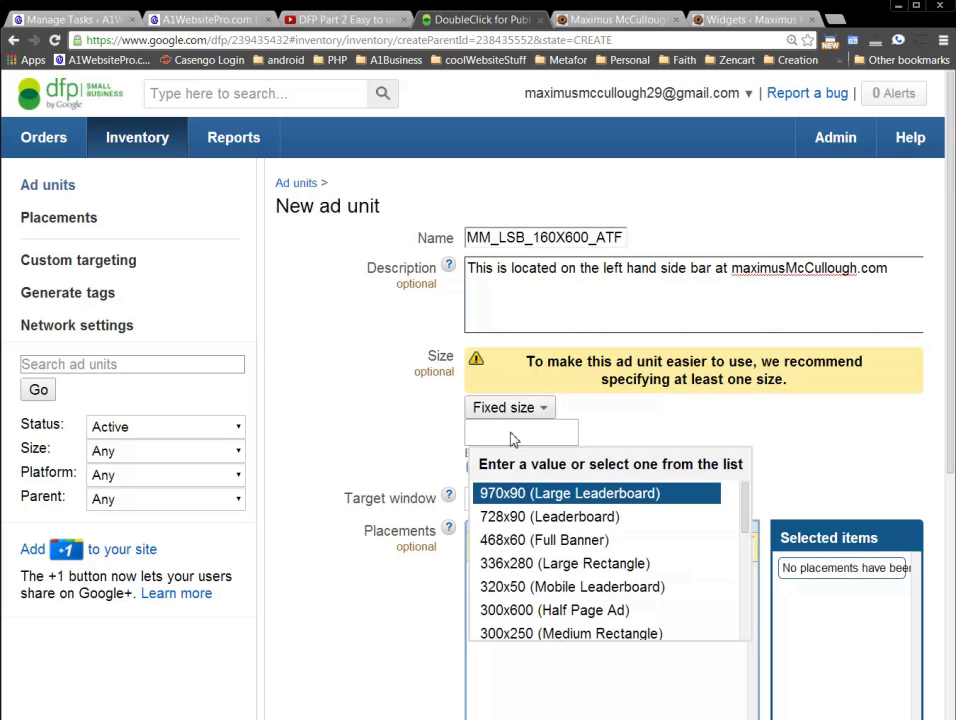
scroll(495, 580, down, 3)
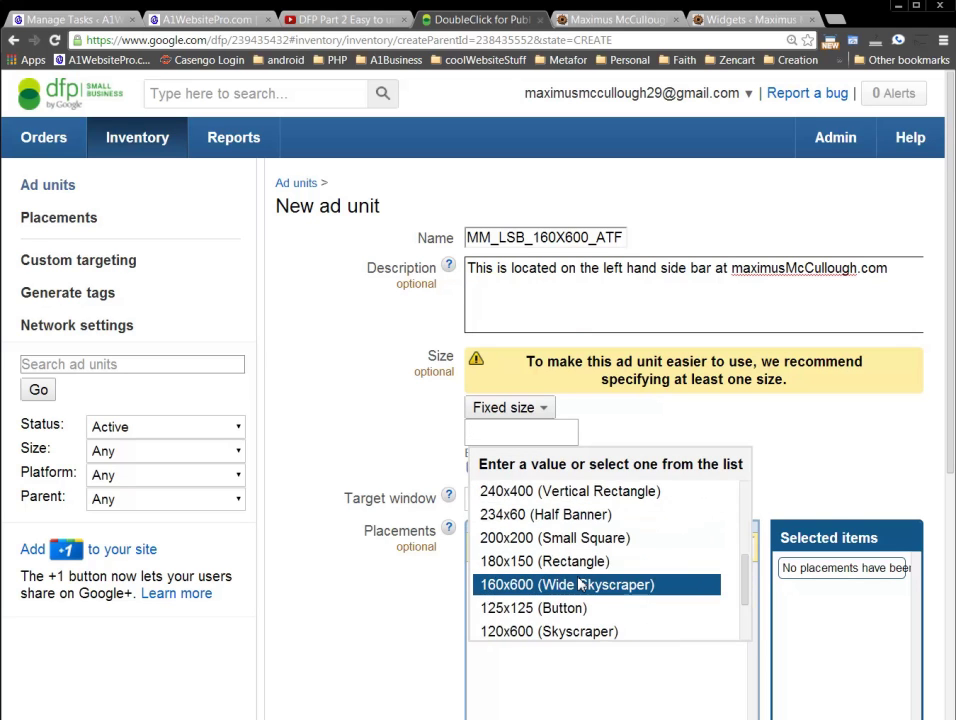
scroll(578, 582, down, 2)
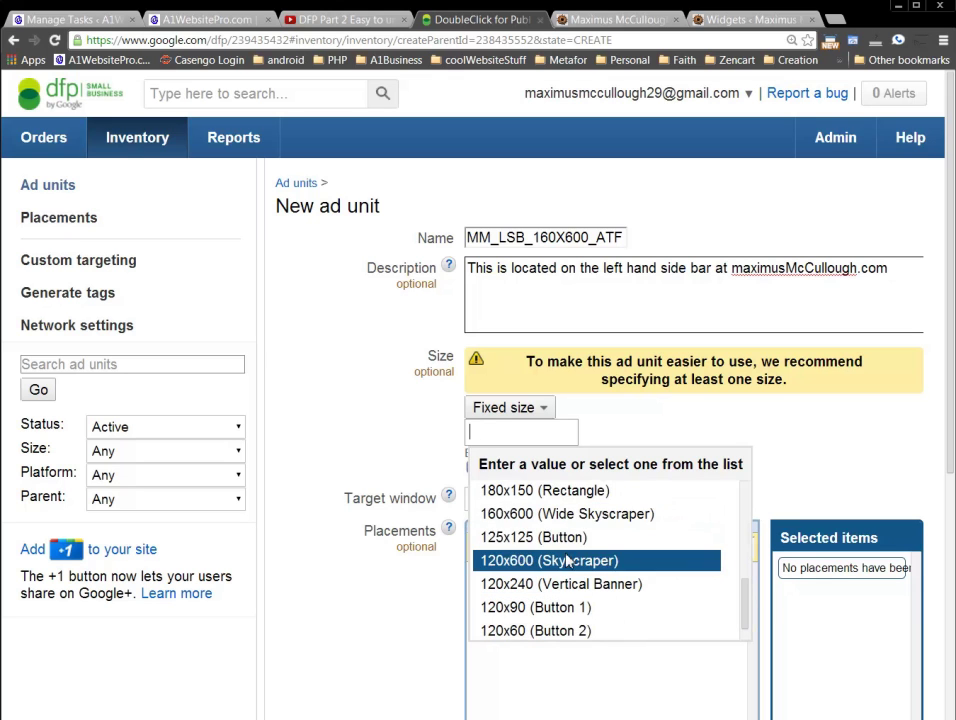
click(572, 514)
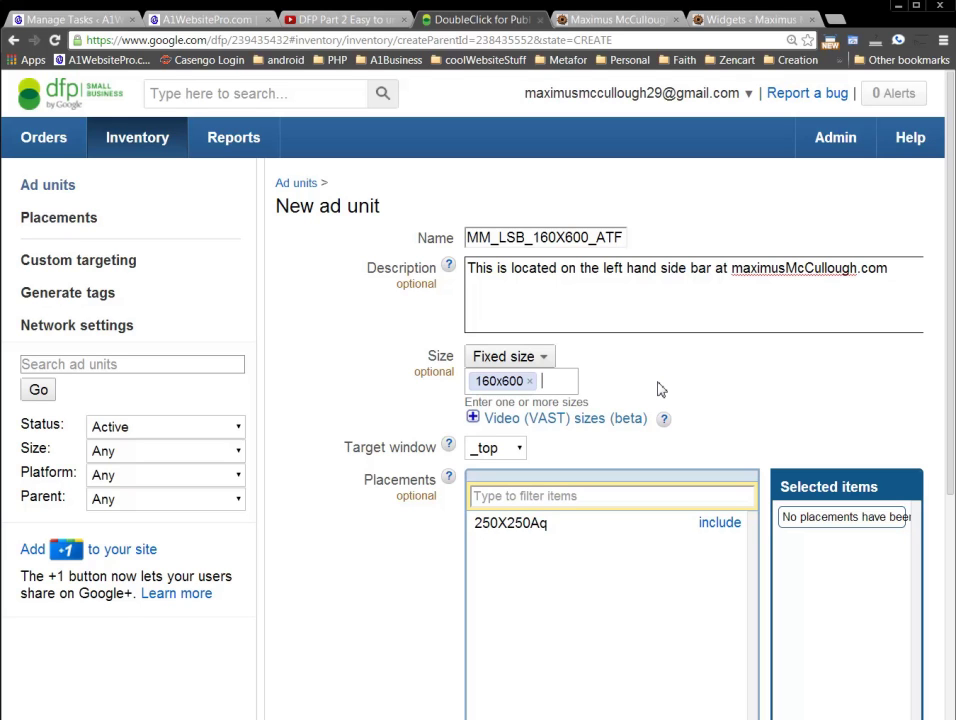
- Check the optional video (VAST) size settings and set the ad unit's target window to _blank
click(489, 423)
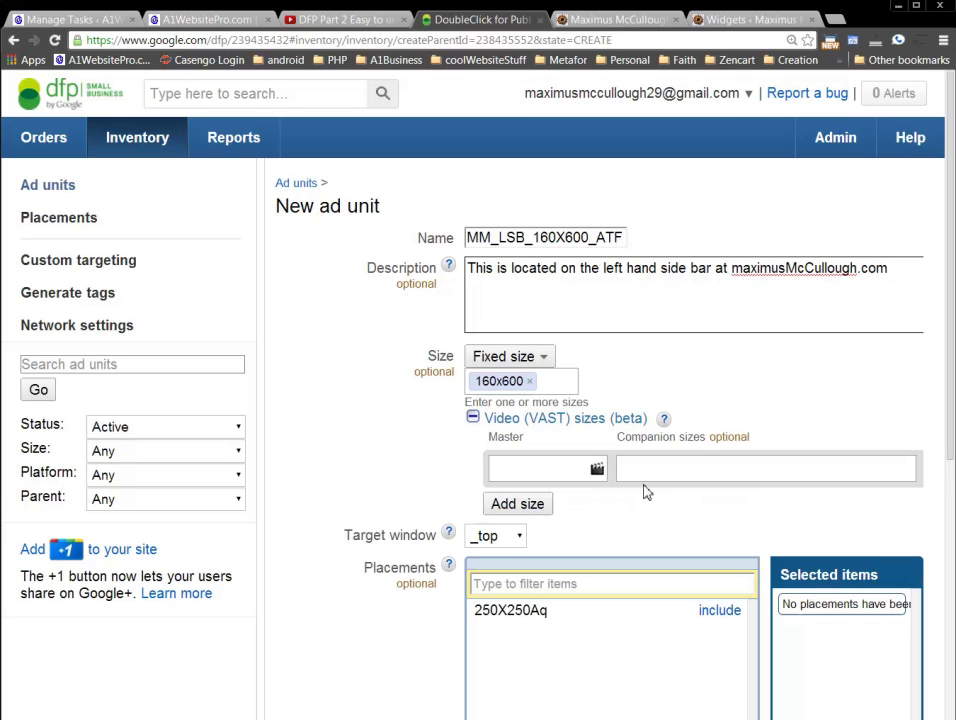
click(473, 419)
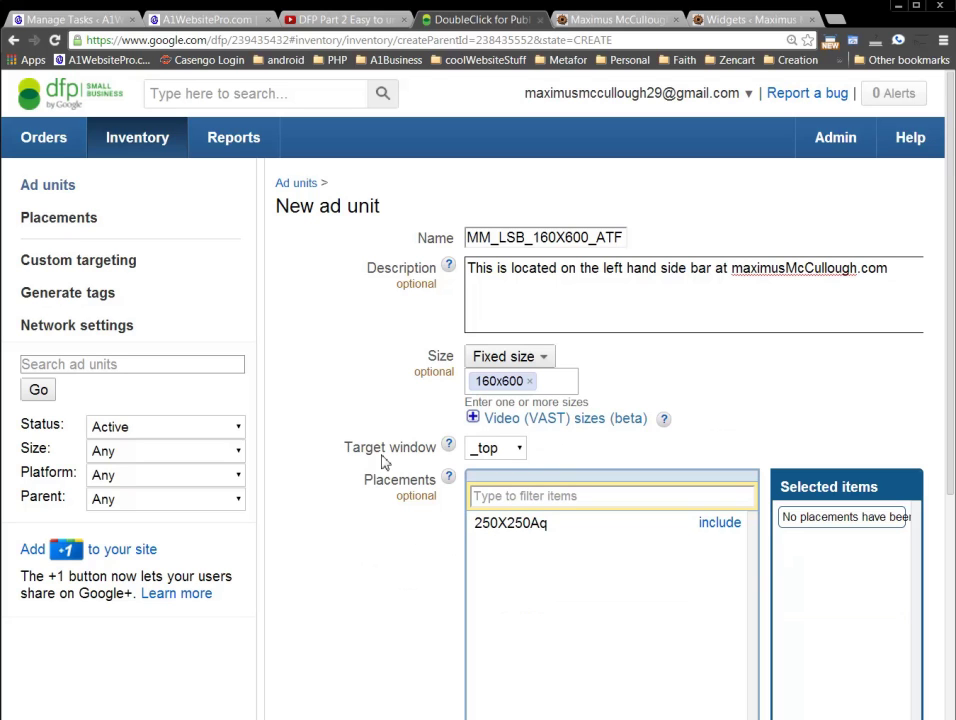
click(510, 455)
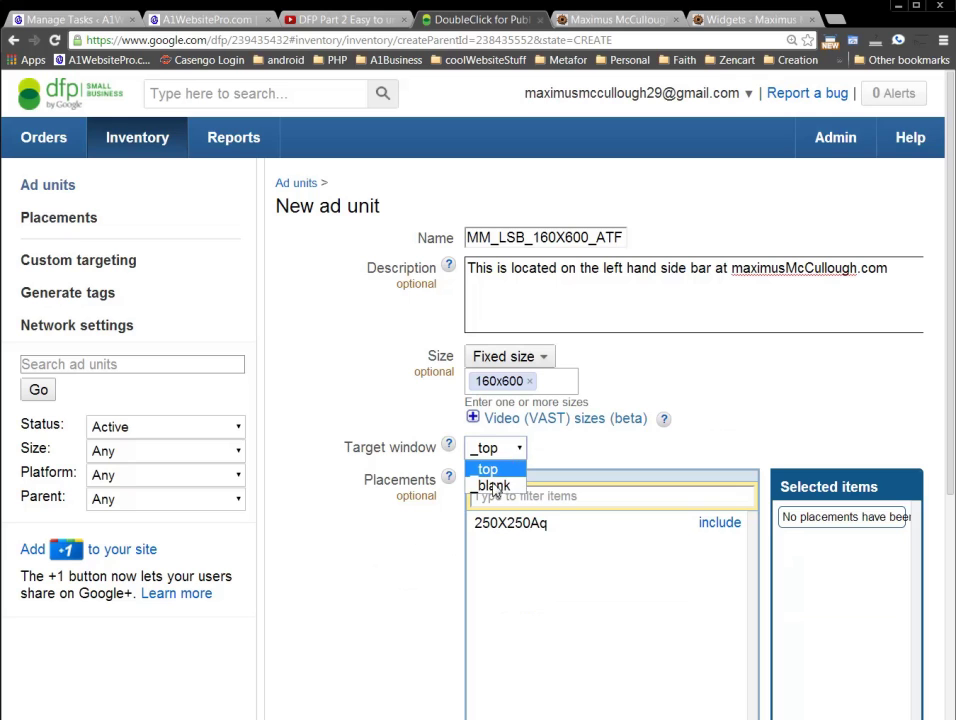
click(488, 486)
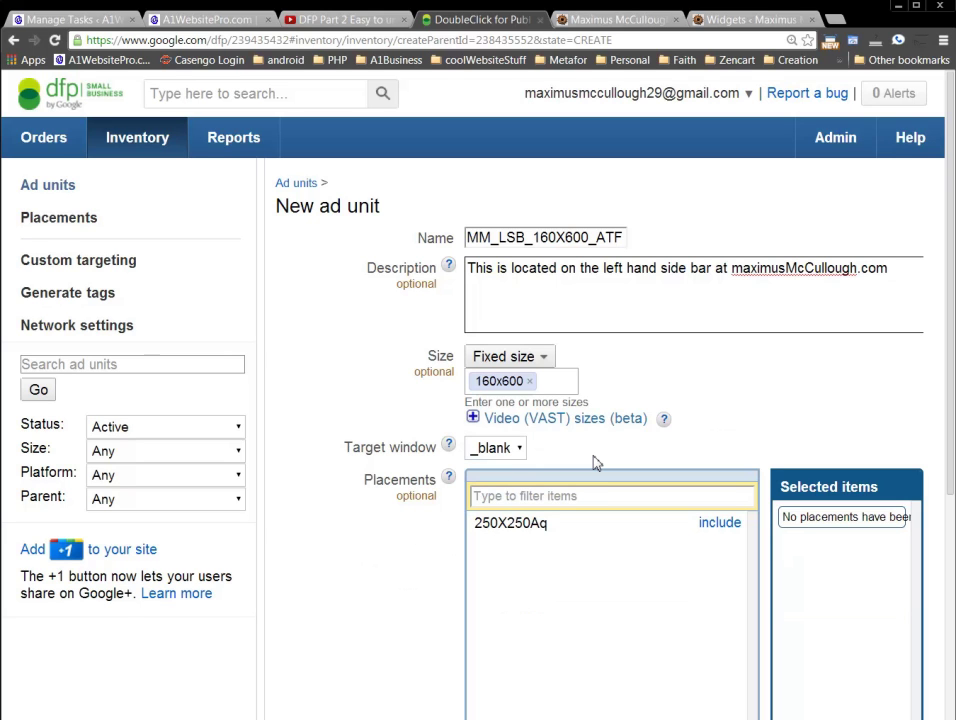
click(497, 447)
click(503, 471)
click(519, 447)
click(494, 486)
- Review the ad unit's placements and AdSense override settings, and save the ad unit
scroll(610, 445, down, 2)
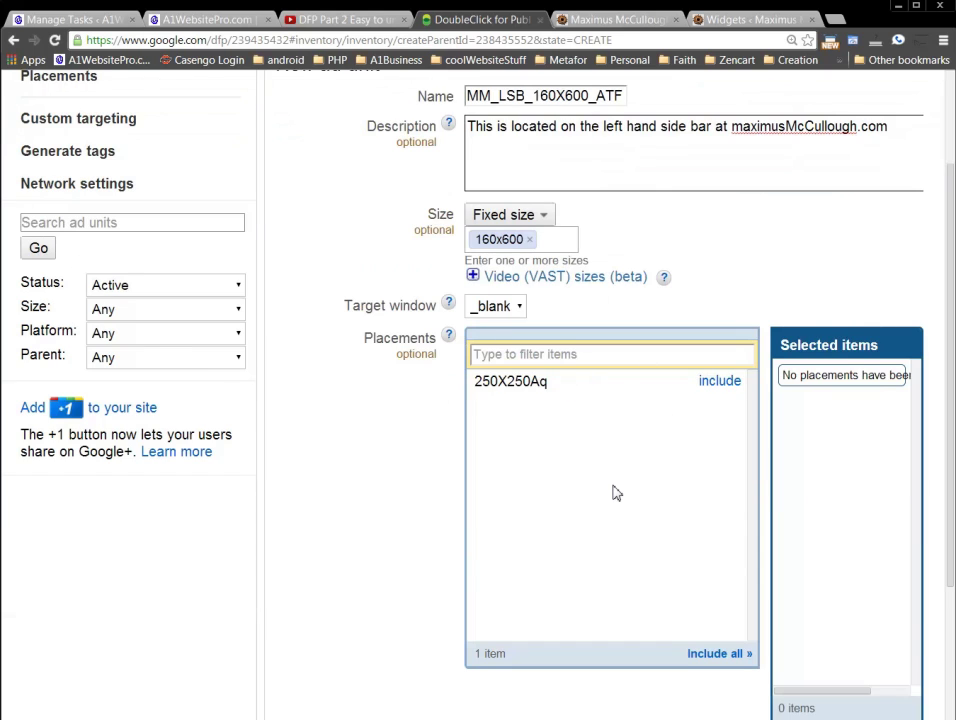
scroll(616, 496, down, 1)
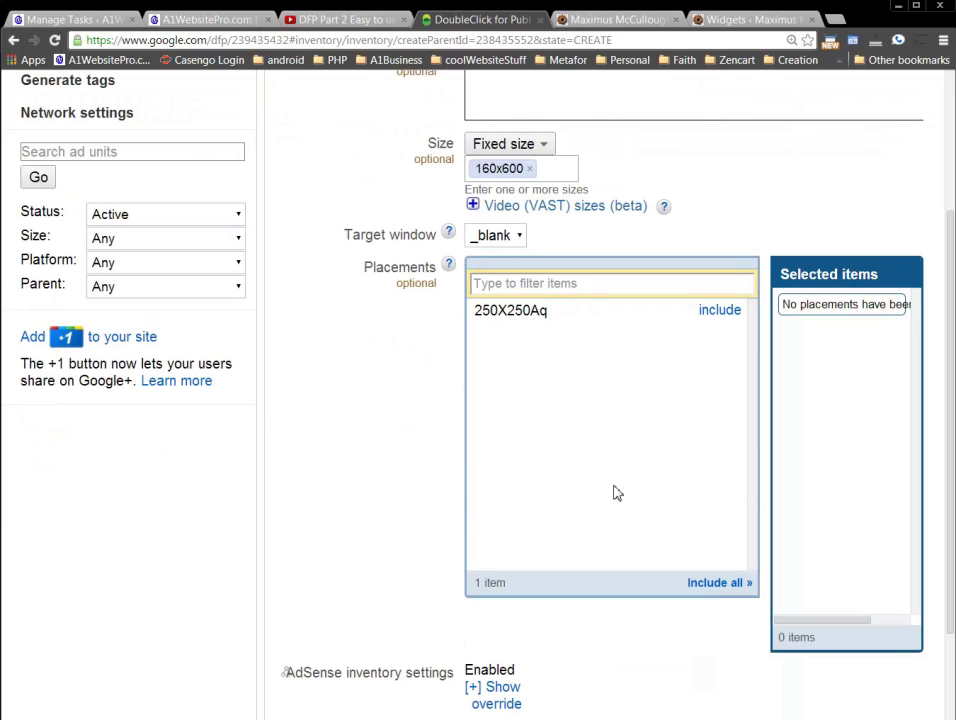
scroll(617, 492, down, 2)
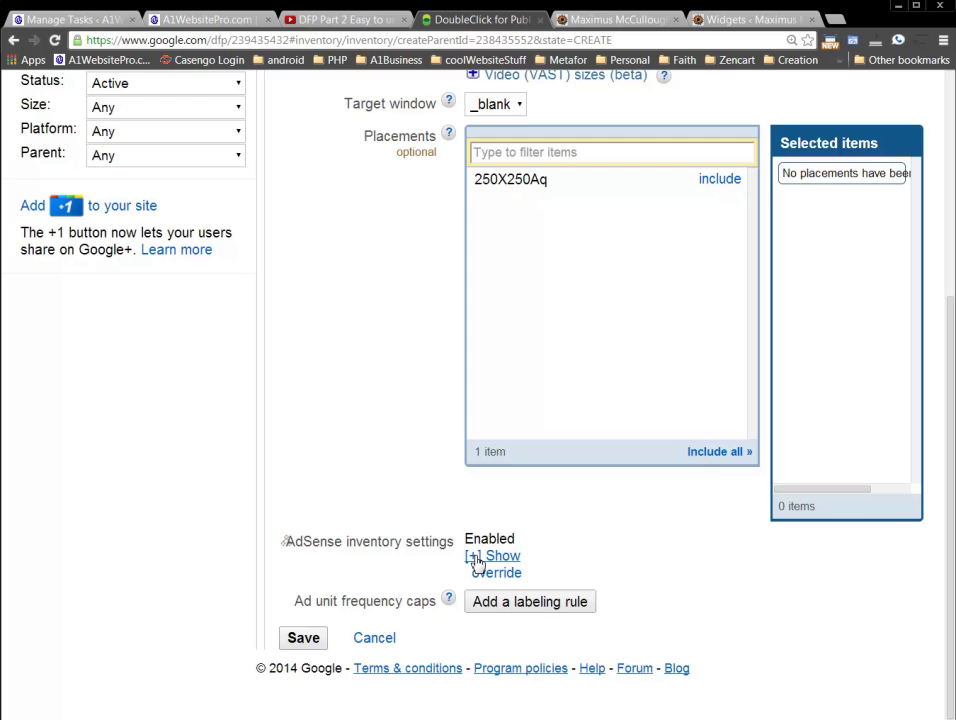
click(477, 560)
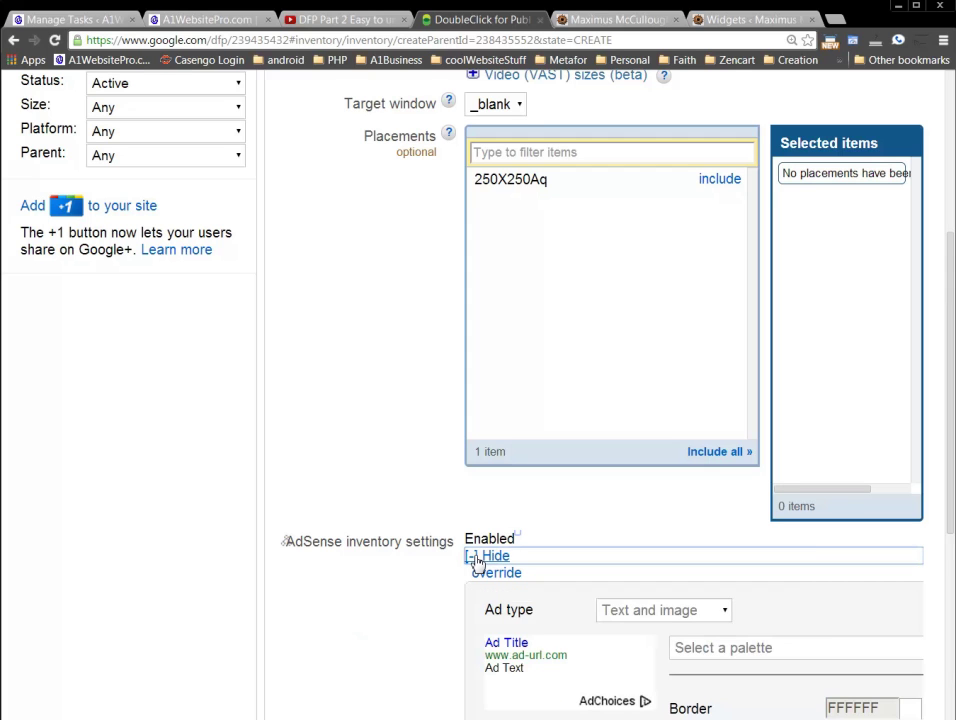
click(477, 557)
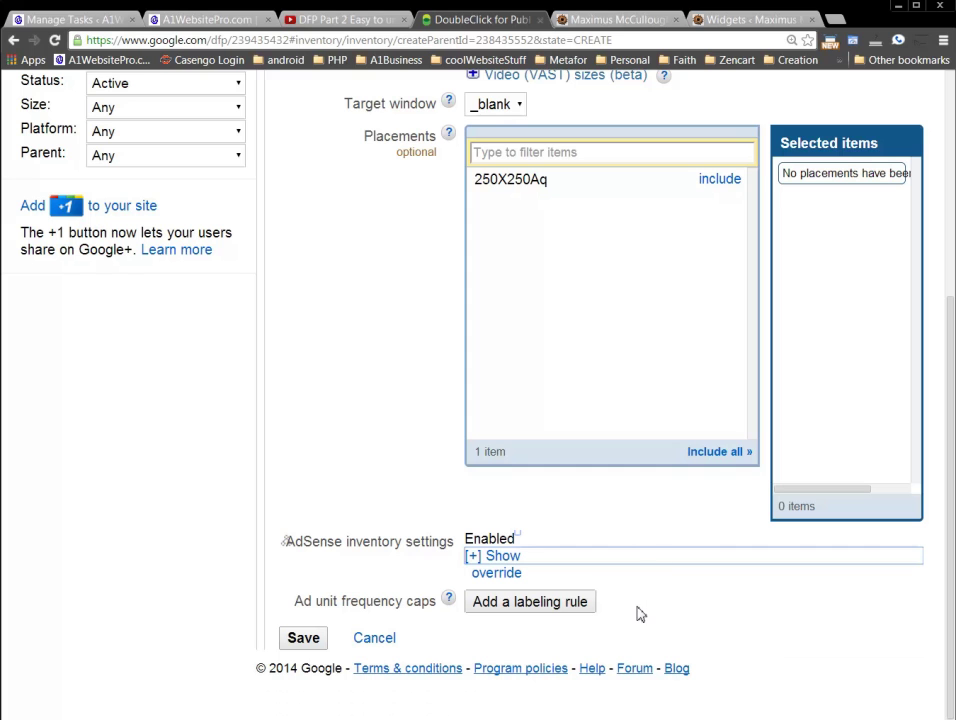
click(305, 640)
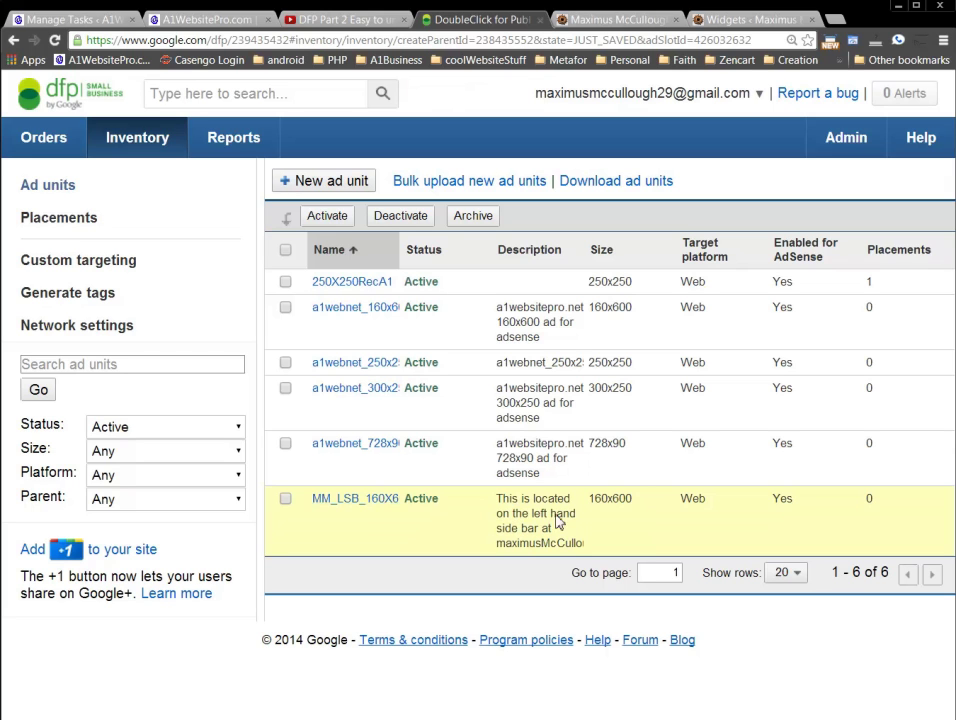
- Look over the ad spots in the blog's right sidebar and start another new ad unit in DoubleClick for Publishers
click(608, 20)
scroll(617, 450, down, 5)
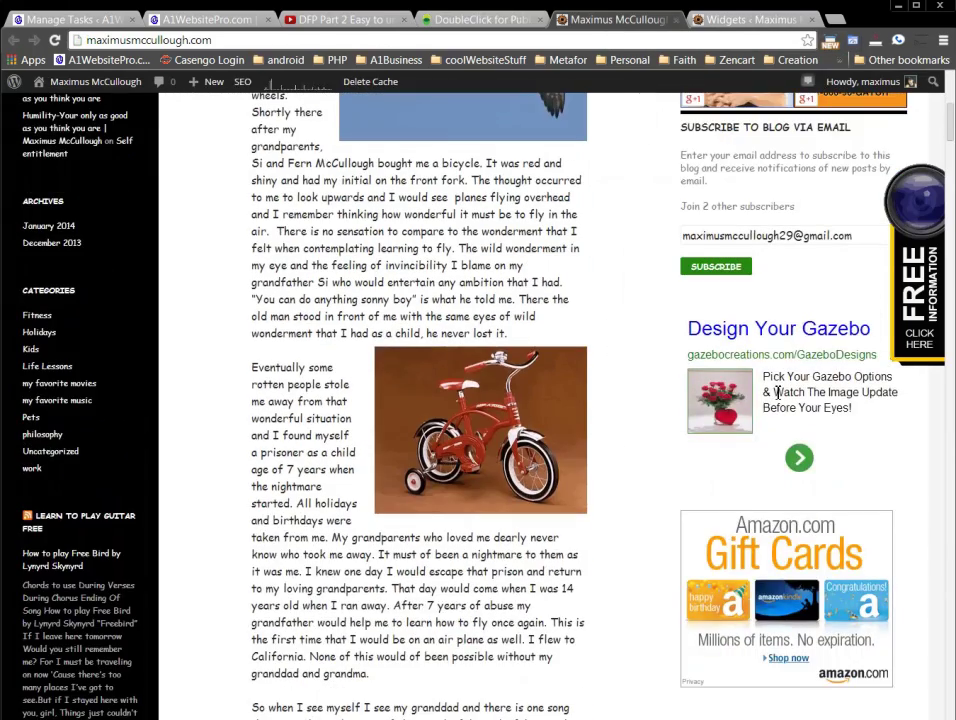
scroll(781, 392, up, 5)
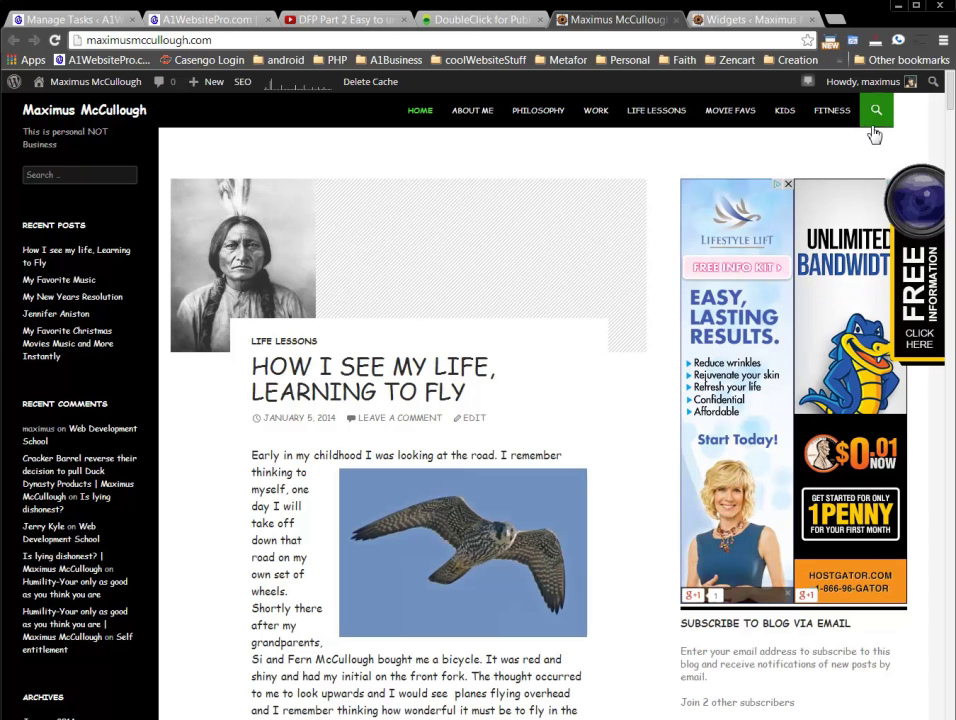
click(478, 20)
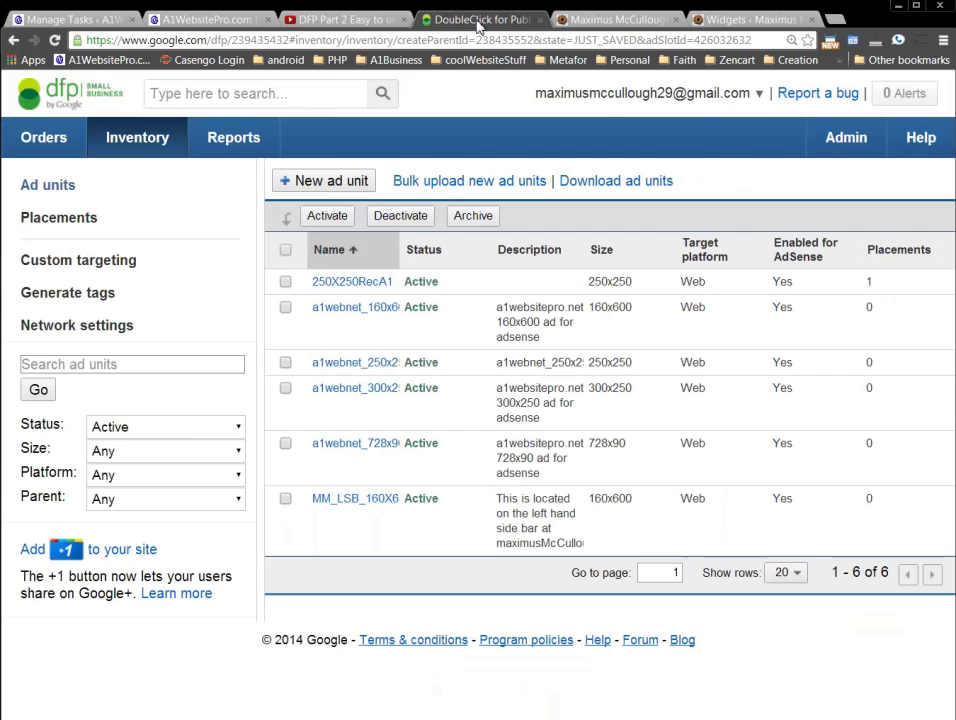
click(333, 185)
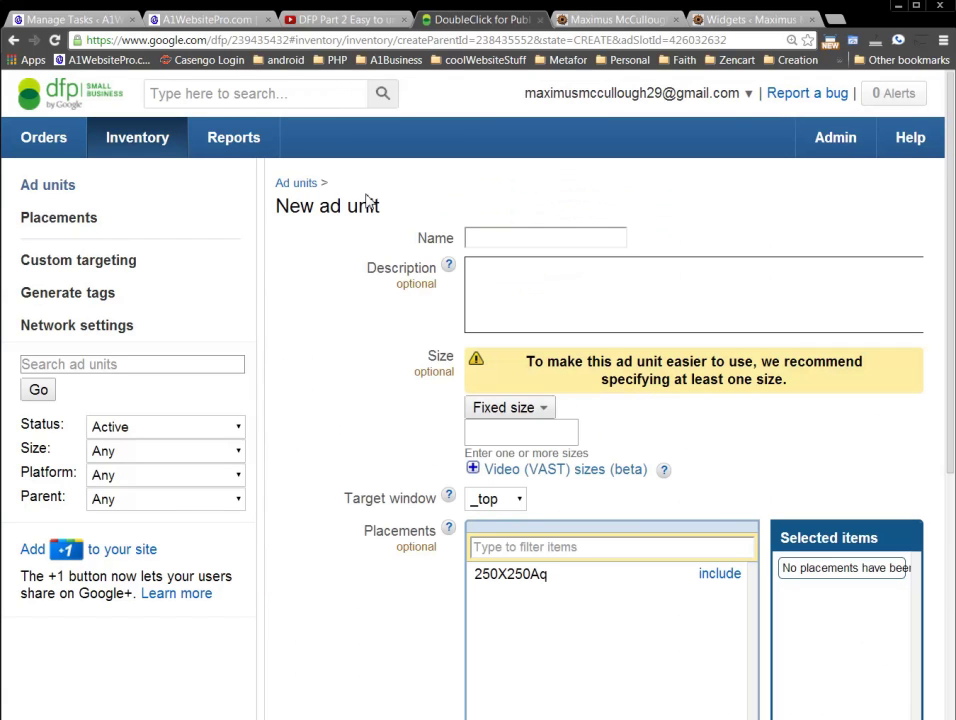
- Name the new ad unit MM_RSB_Top_ATF
click(499, 240)
text(MM)
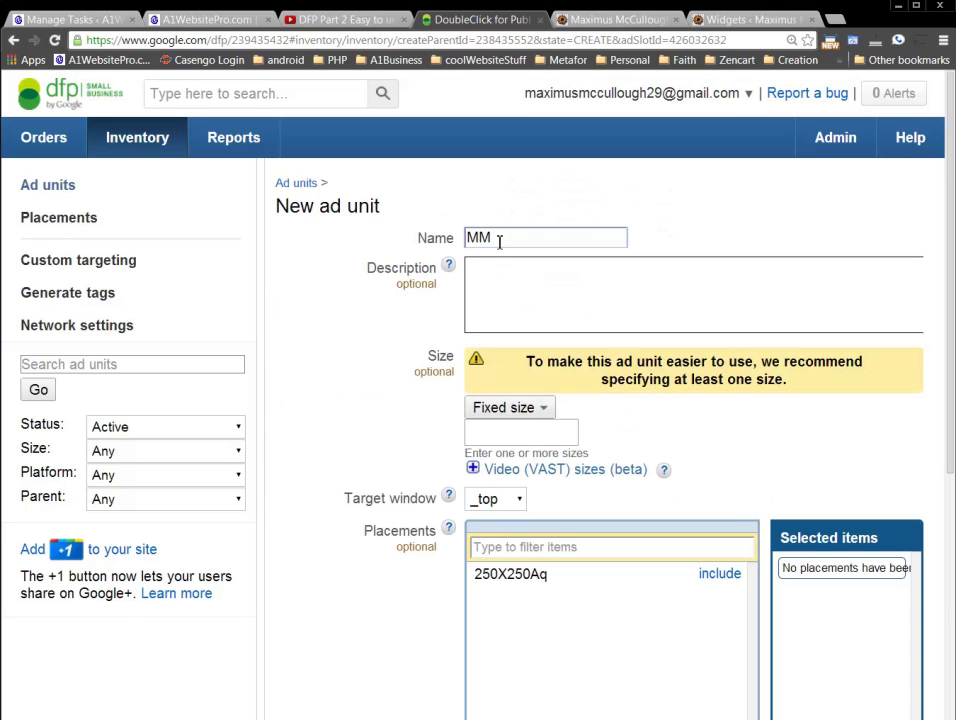
text(_)
scroll(412, 384, down, 2)
scroll(430, 360, up, 2)
text(RSB_TOP)
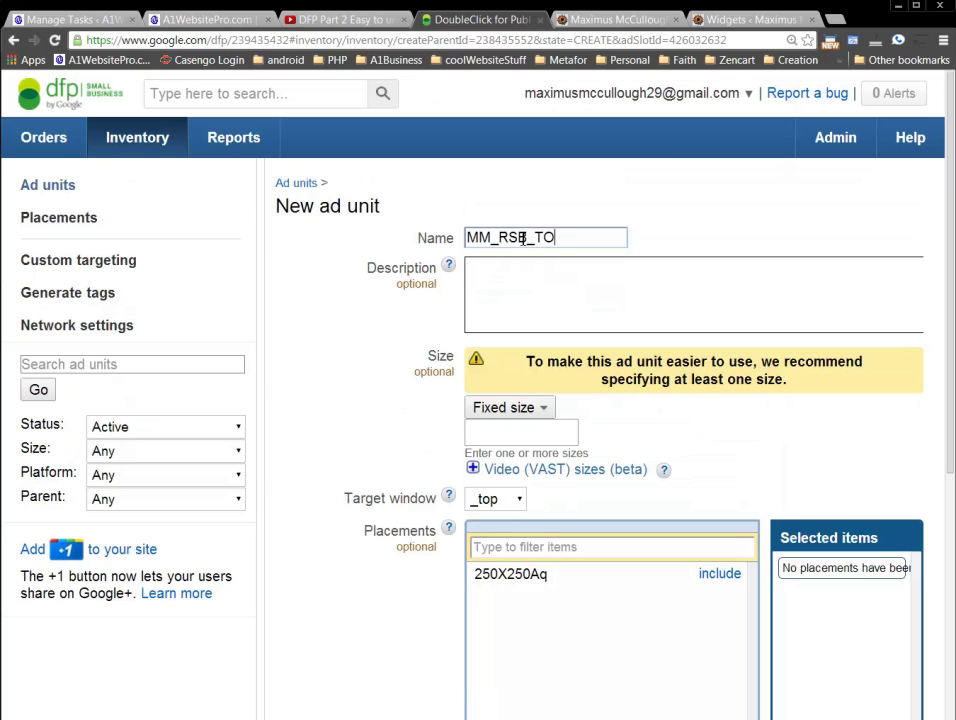
key(BackSpace)
key(BackSpace)
text(op_ATF)
- Describe the ad unit as "This is located on the right hand sidebar above the fold."
click(568, 272)
text(The)
key(BackSpace)
text(is is located on the right a)
key(BackSpace)
text(hand d)
key(BackSpace)
text(sod)
key(BackSpace)
key(BackSpace)
text(idebar above the fold.)
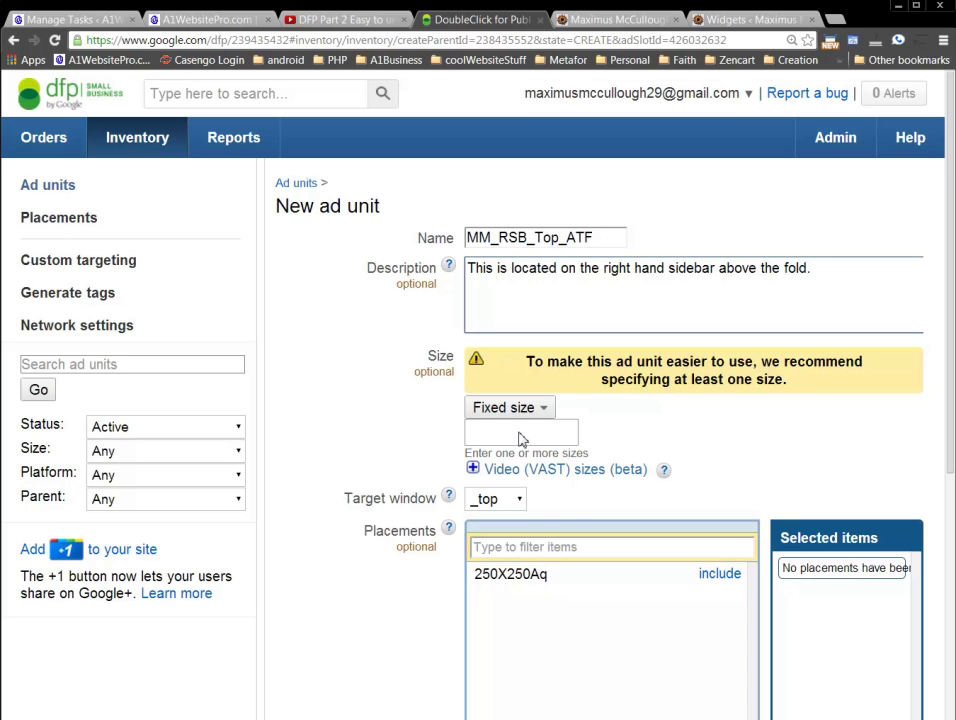
- Consult the blog's right sidebar ads and set the ad unit's fixed size to 300x600 (Half Page Ad)
click(728, 18)
click(604, 20)
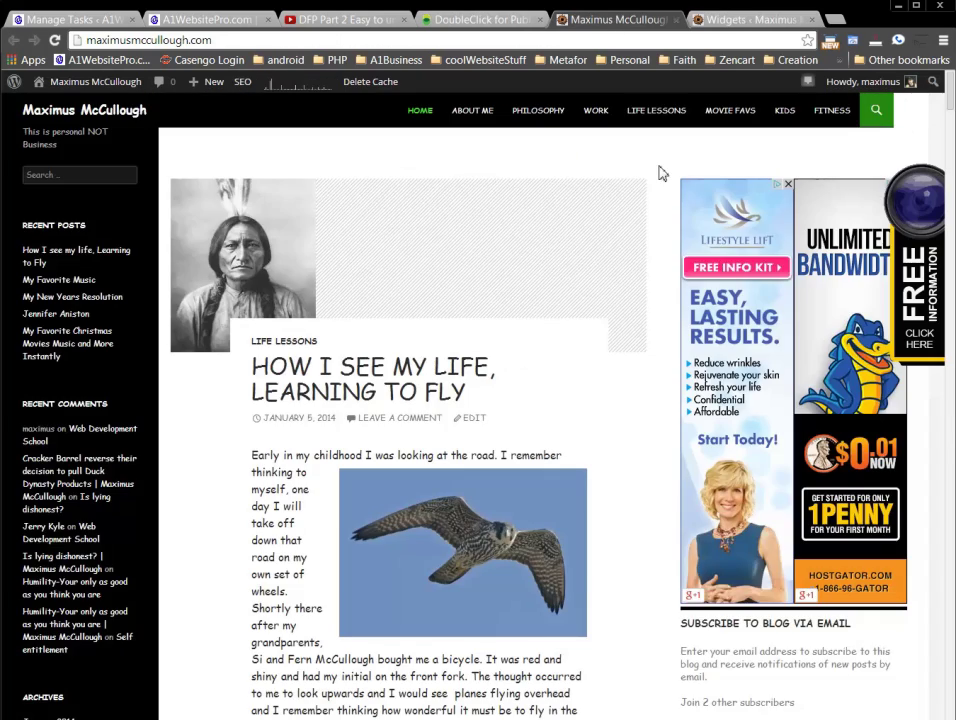
scroll(647, 465, down, 6)
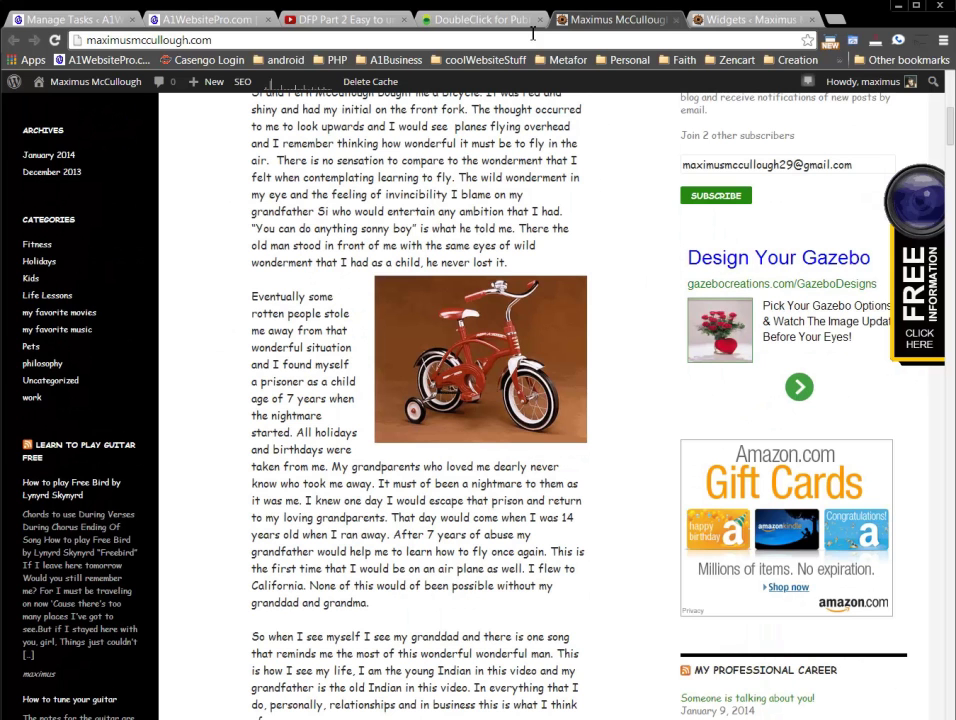
click(499, 22)
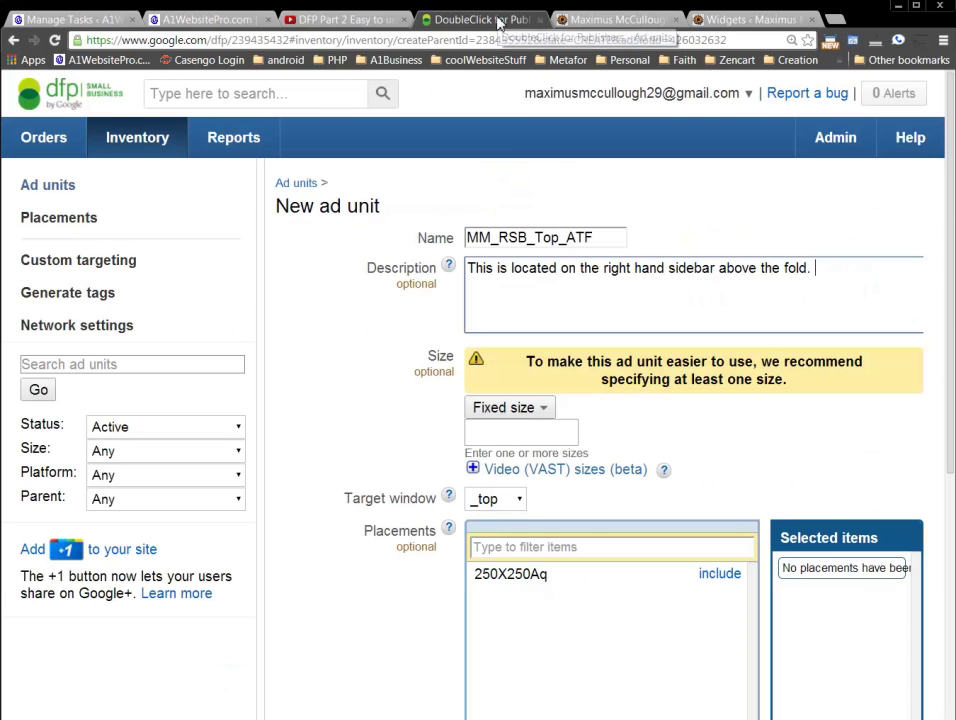
click(513, 434)
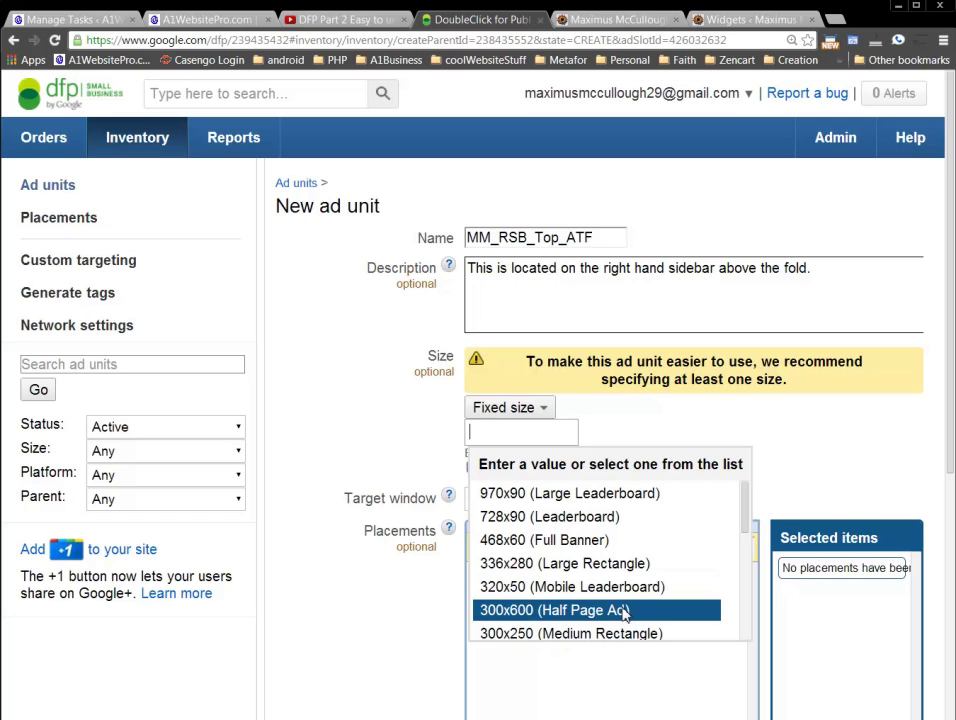
click(624, 612)
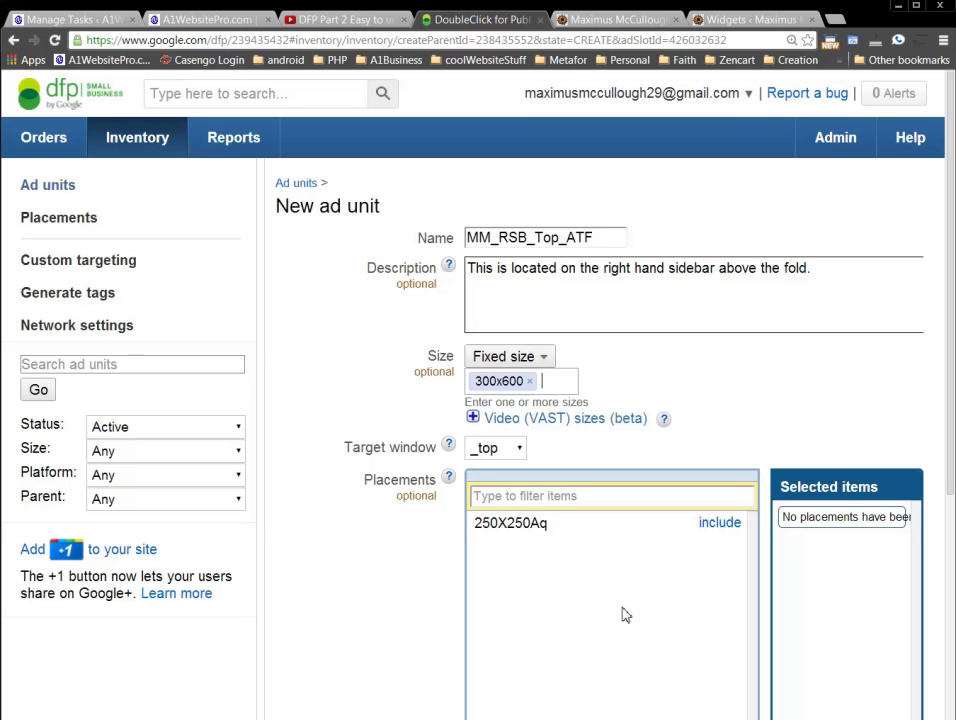
- Set the right sidebar ad unit's target window to _blank, review its settings and save it
click(519, 452)
click(490, 486)
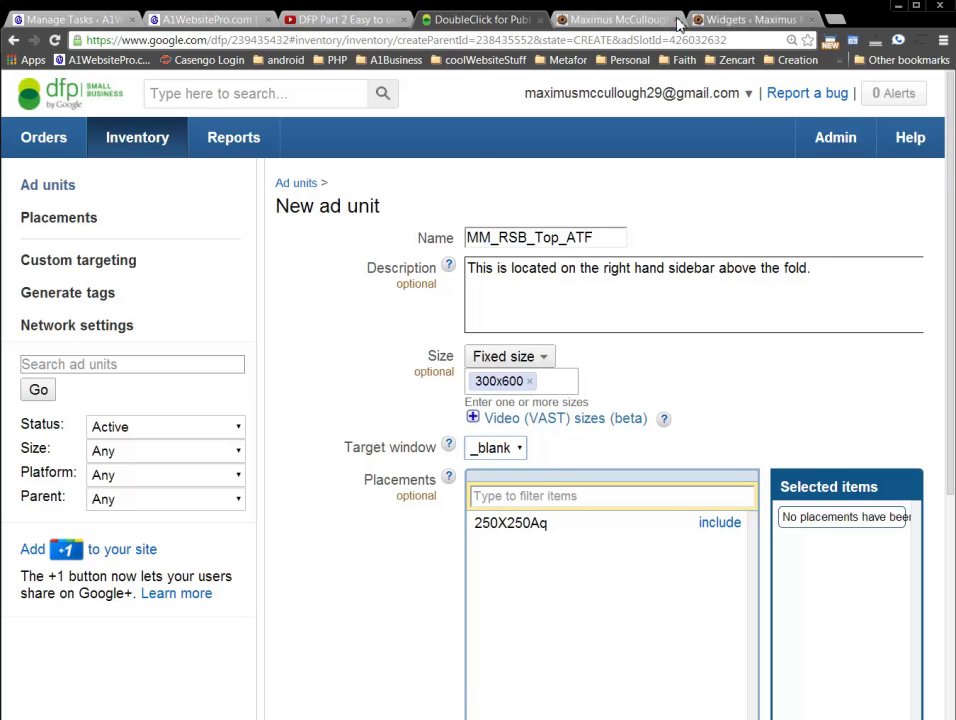
click(644, 20)
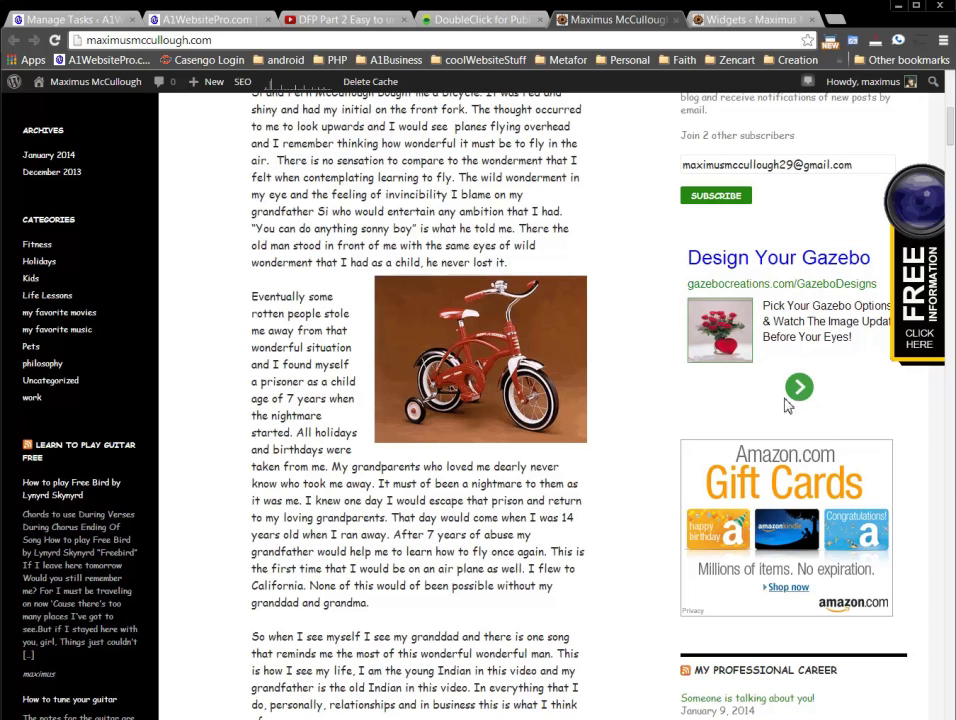
click(485, 22)
scroll(412, 500, down, 3)
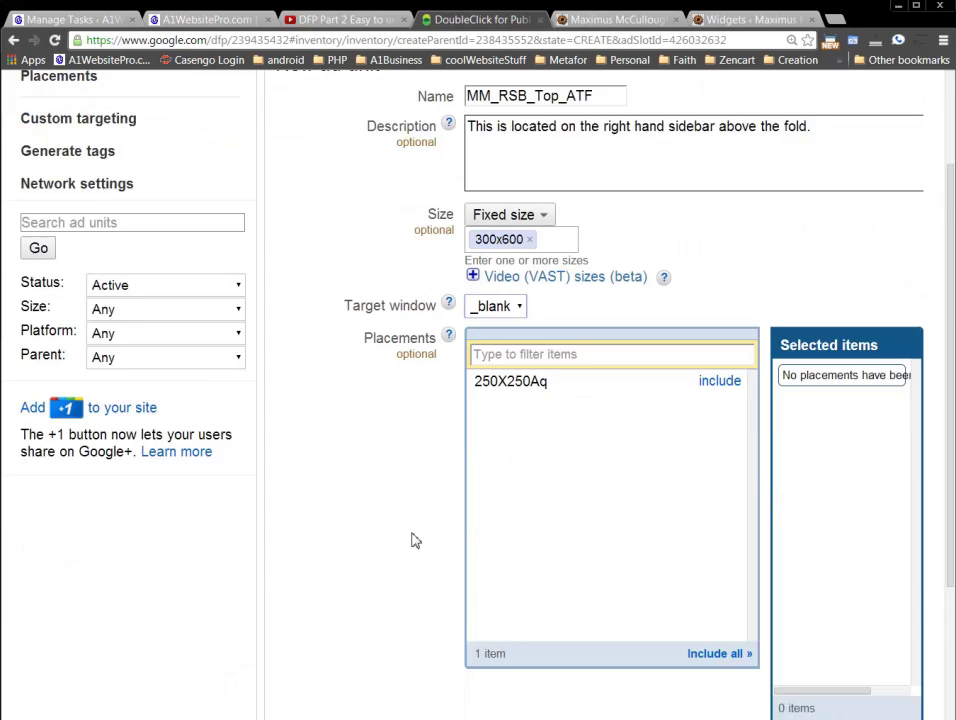
scroll(412, 540, down, 2)
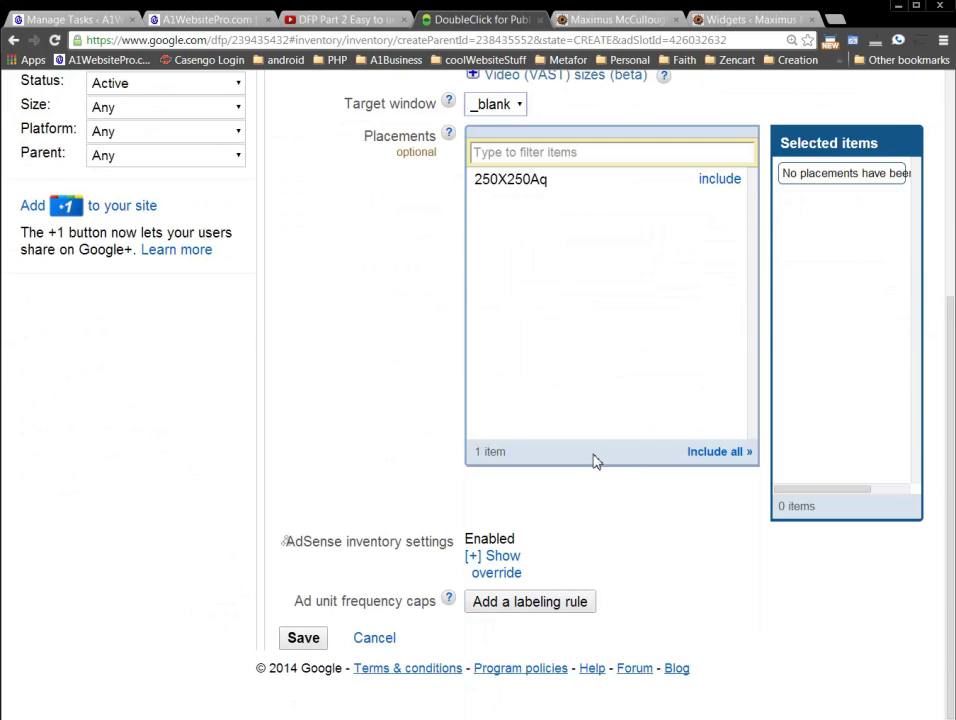
scroll(593, 461, up, 3)
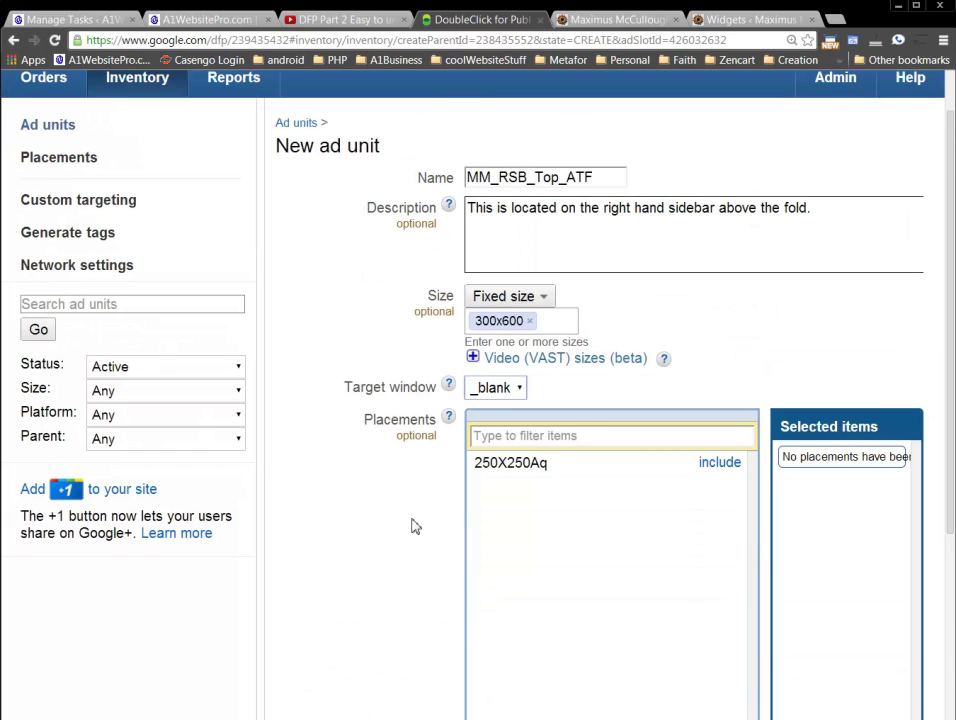
scroll(415, 527, down, 3)
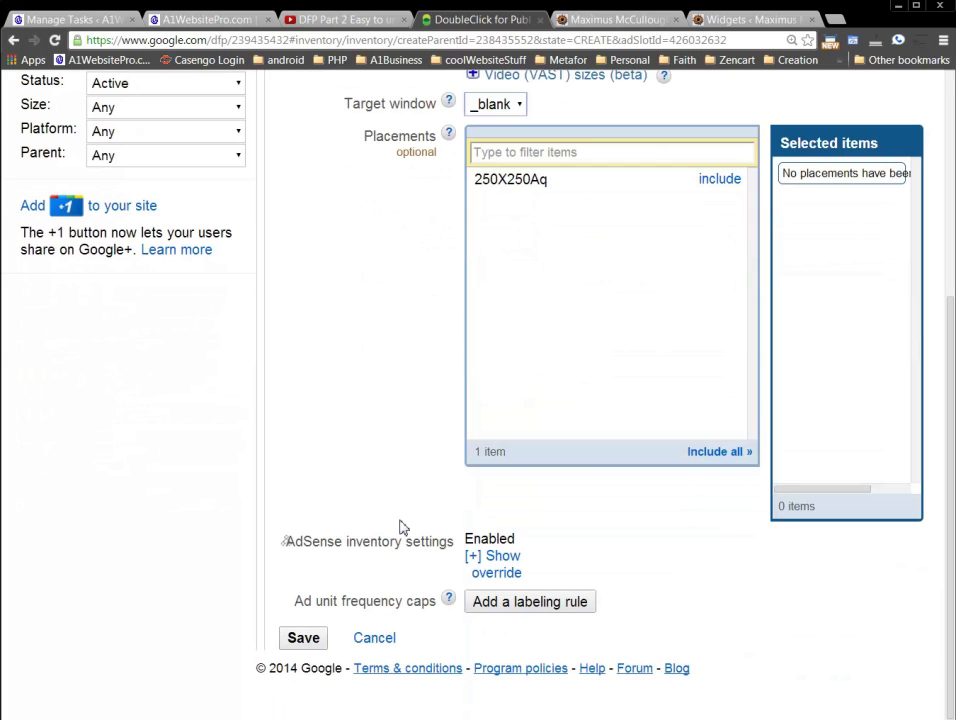
click(314, 641)
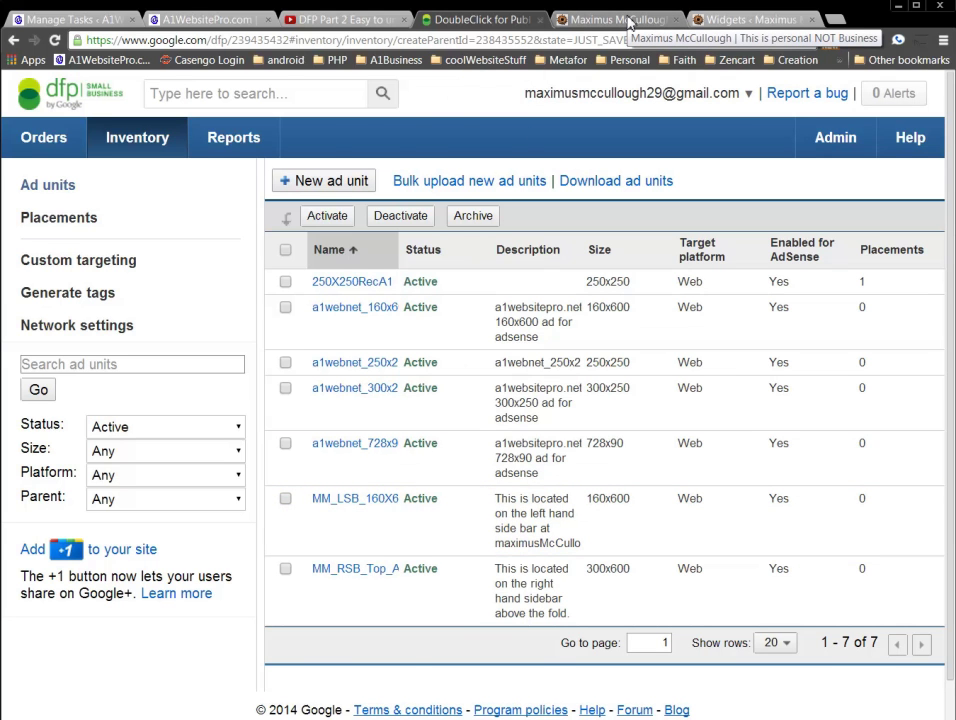
- Consult the top of the blog's home page and start a new ad unit named MM_TOP_728X90
click(628, 22)
scroll(602, 412, up, 5)
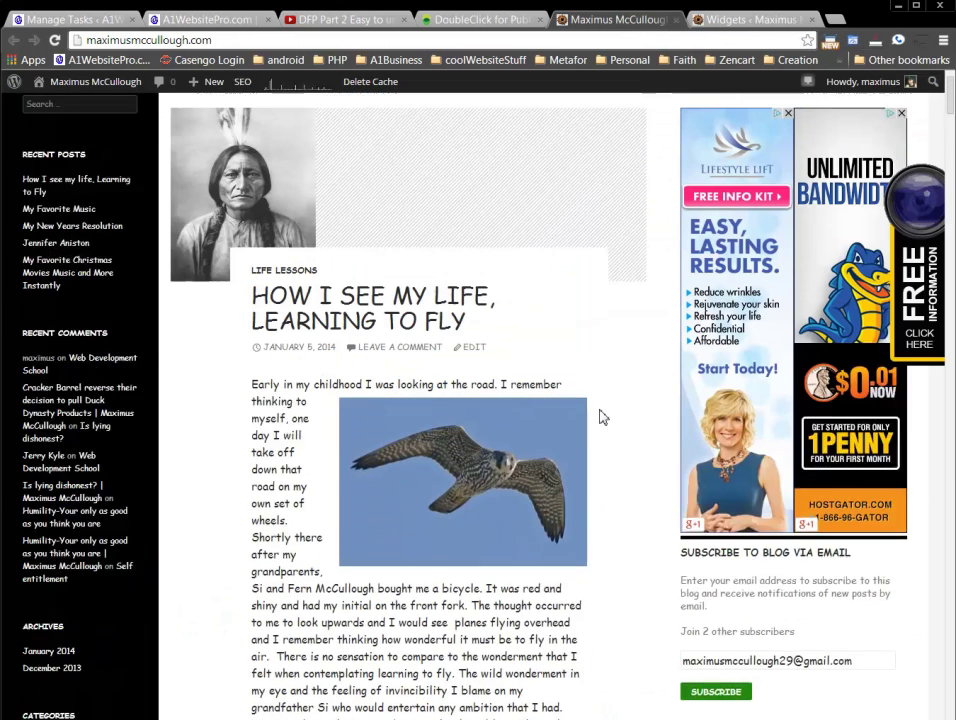
scroll(602, 417, up, 2)
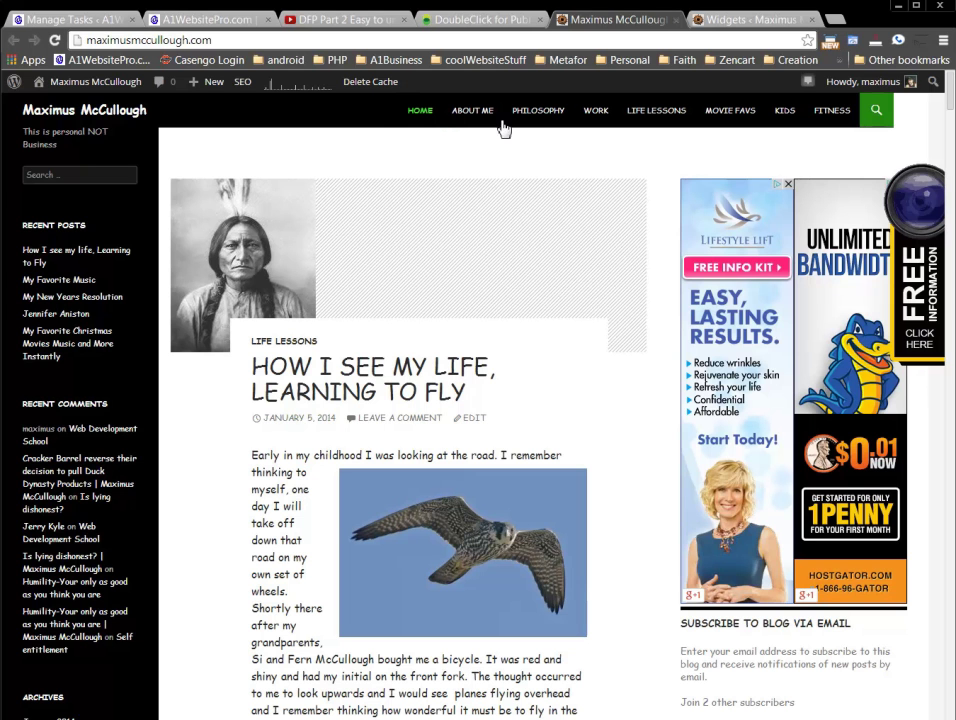
click(470, 19)
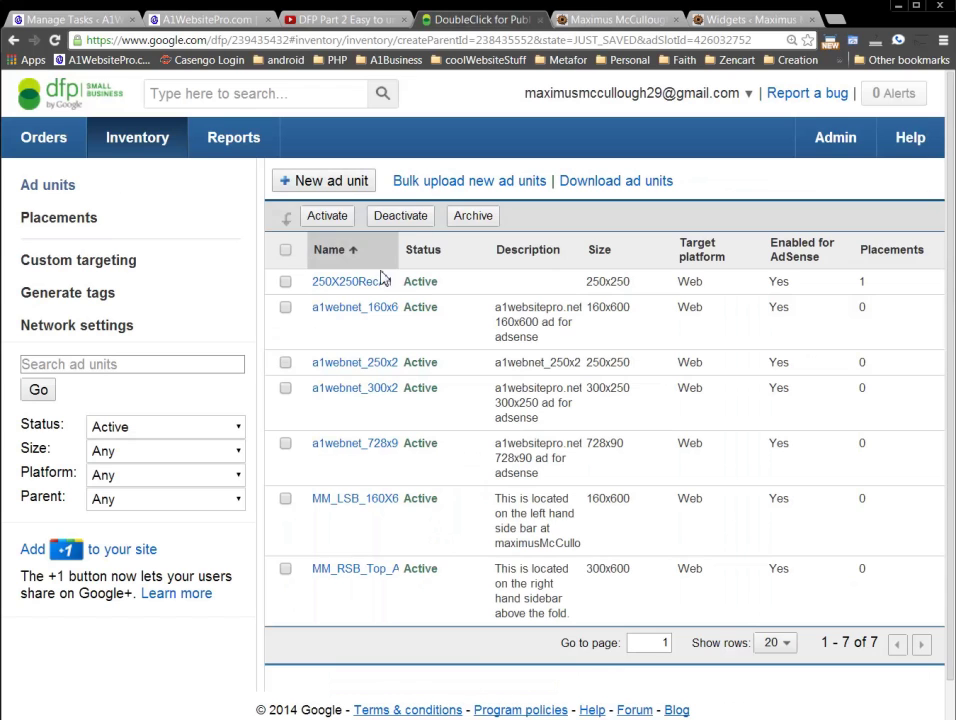
click(346, 186)
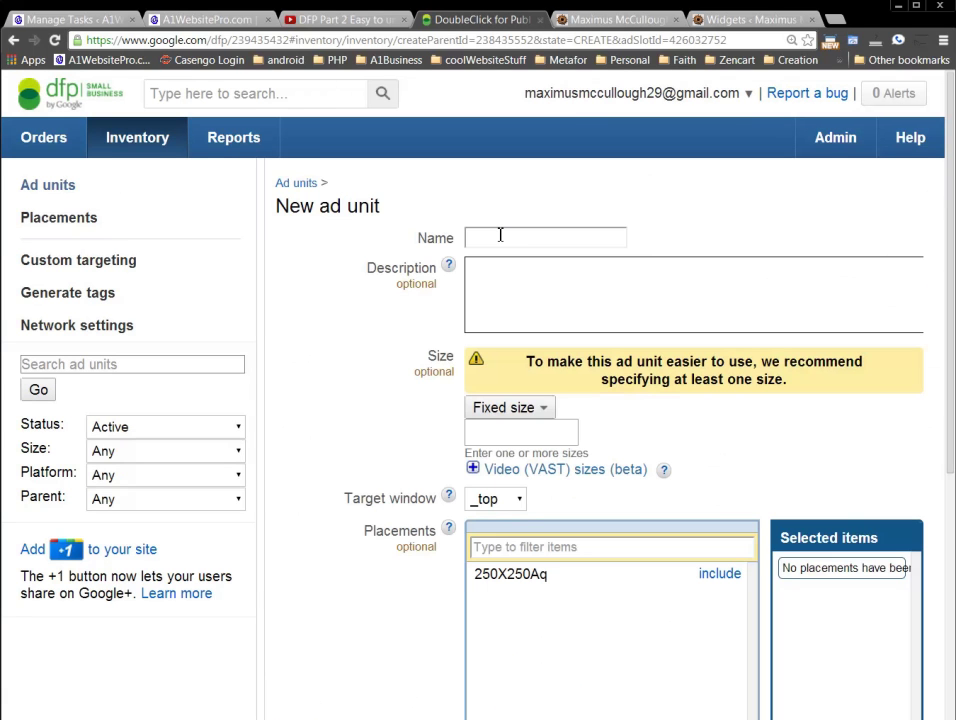
click(500, 235)
text(MM_TOP_)
text(728X90)
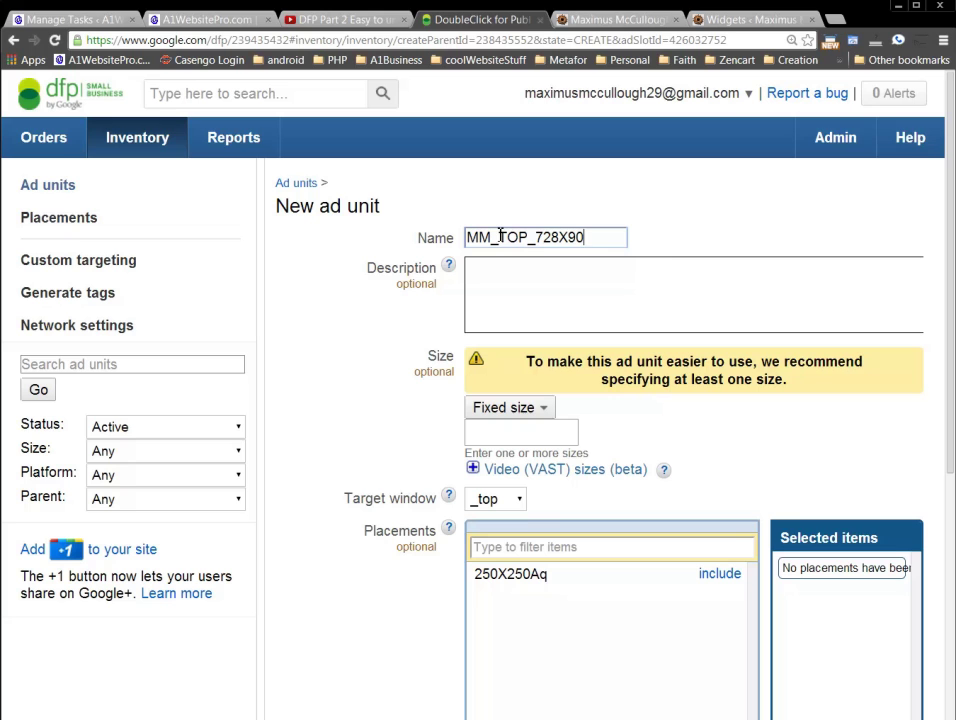
- Describe the ad unit as "This is a 728X90 ad at the top of the page"
click(653, 271)
text(This )
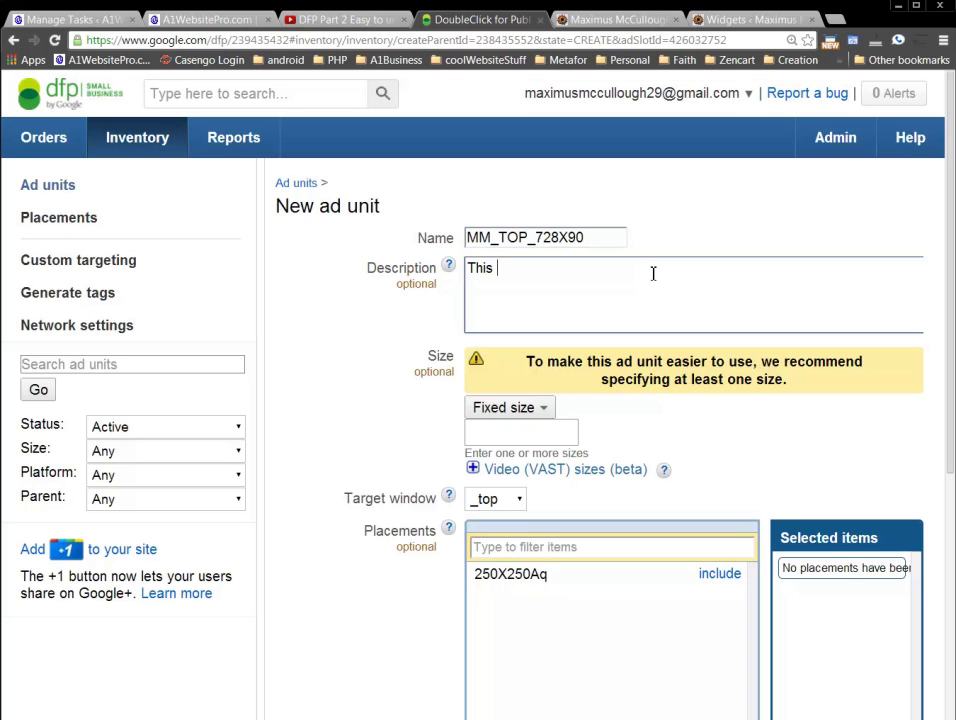
text(is a 728X90 ad oim)
key(BackSpace)
key(BackSpace)
key(BackSpace)
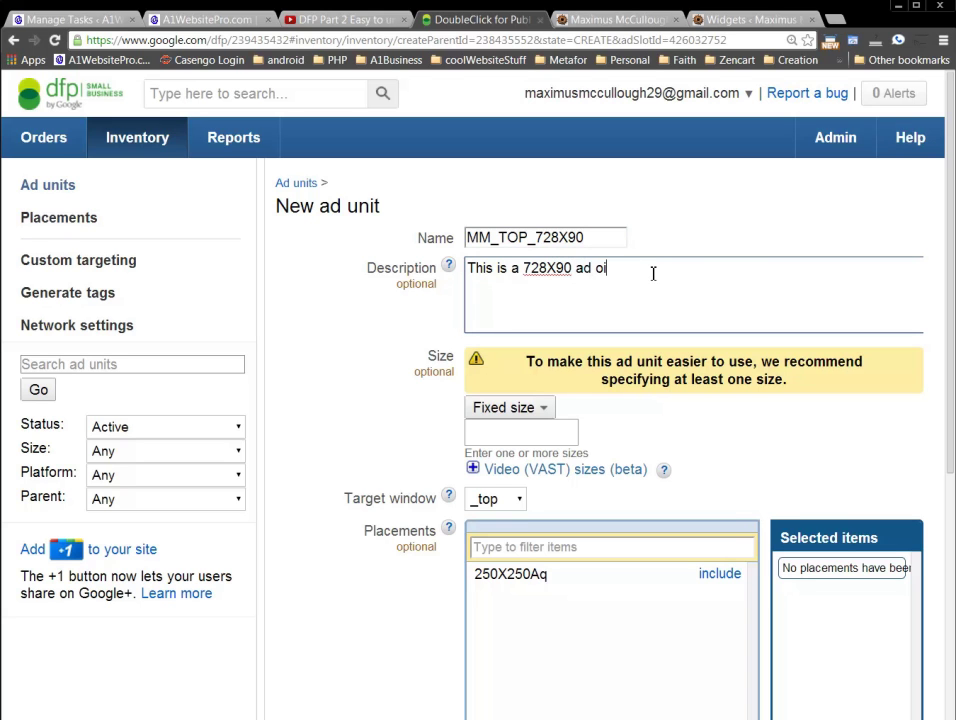
text(at the top of the page)
- Set the top ad unit's fixed size to 728x90 (Leaderboard) and save the ad unit
click(512, 433)
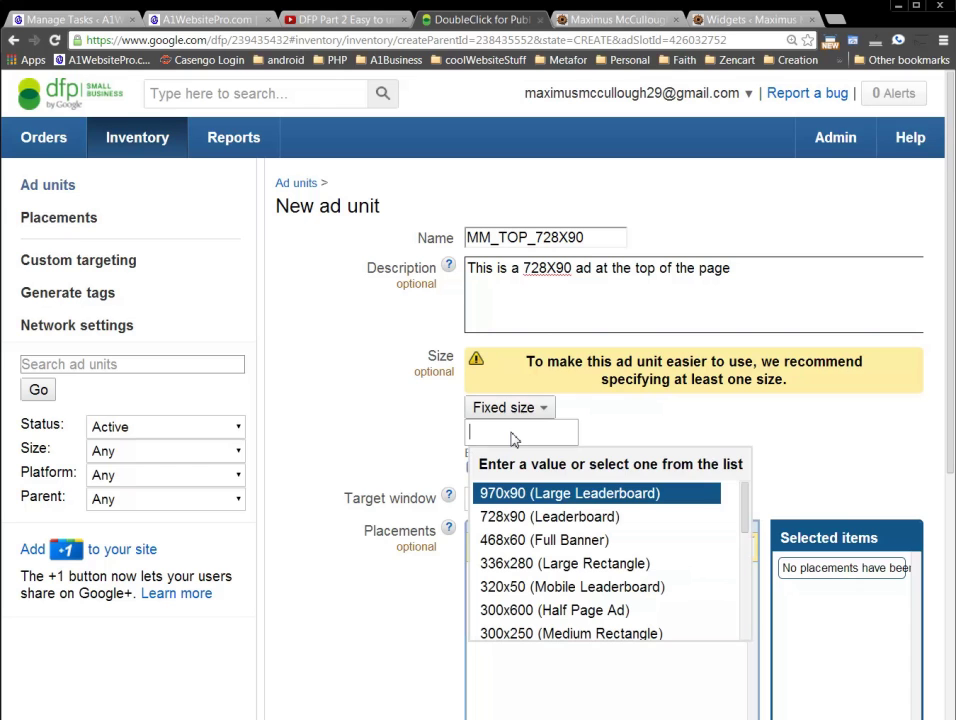
click(543, 525)
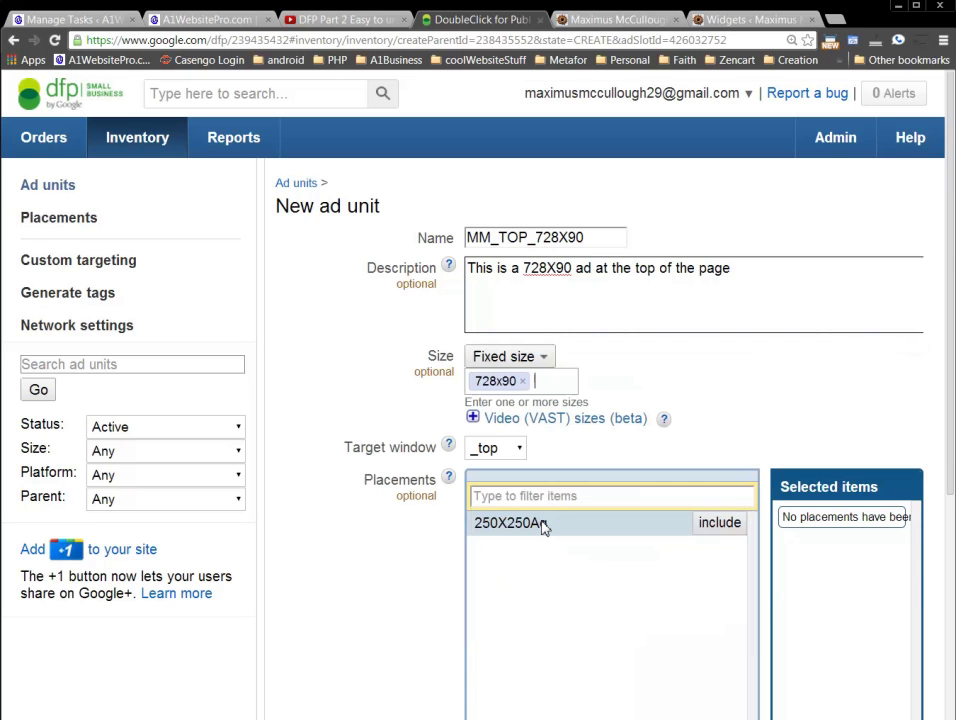
scroll(430, 538, down, 2)
scroll(400, 525, down, 3)
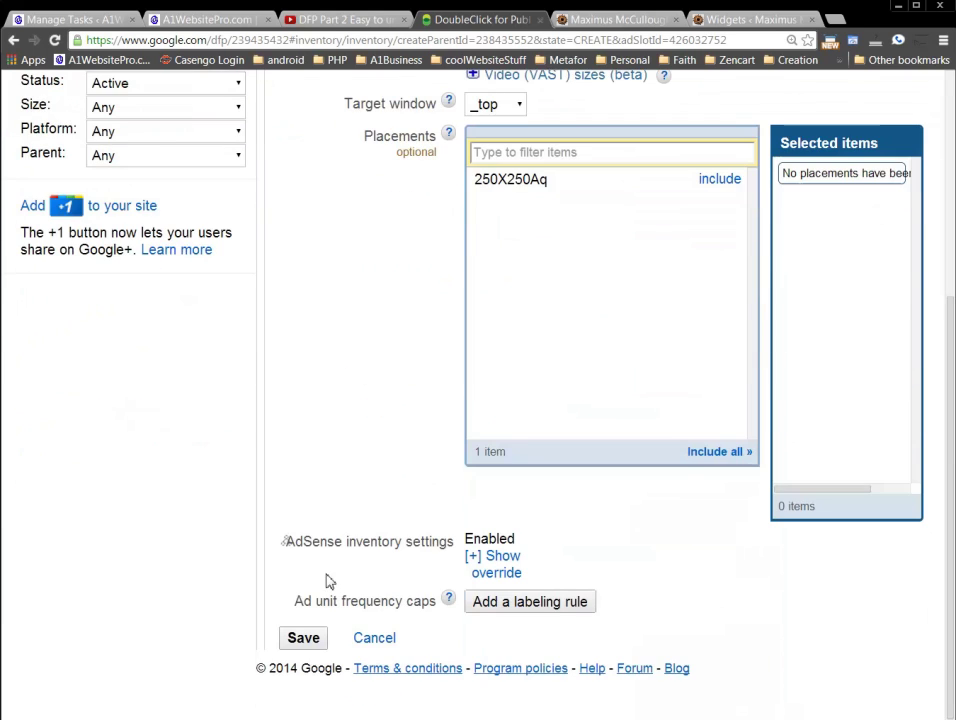
click(301, 643)
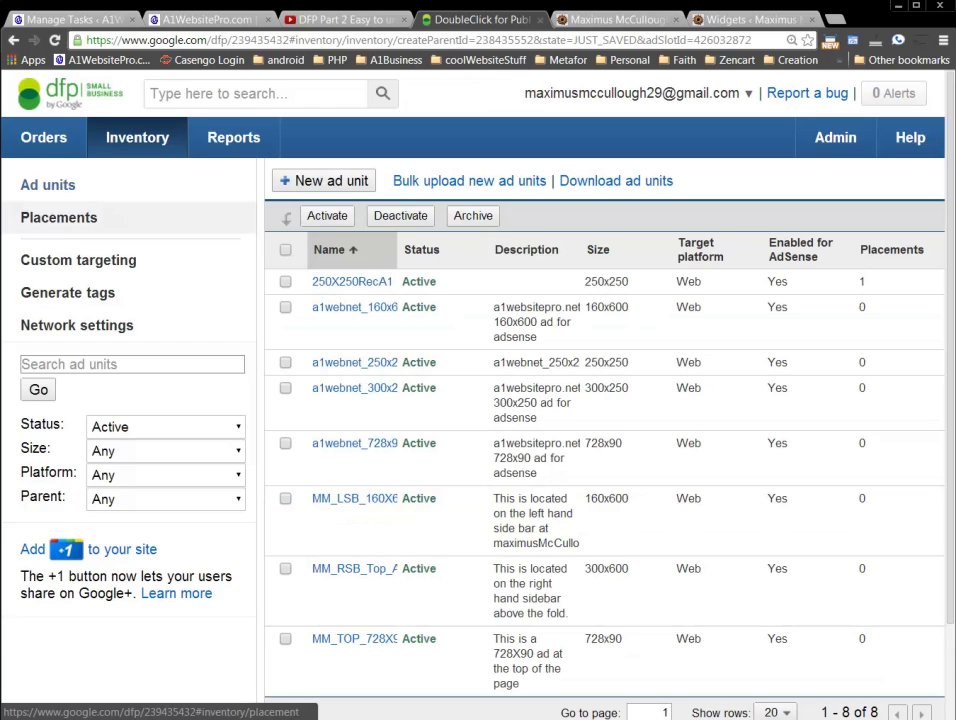
- Start a new order named adsense with google adsense as its advertiser
click(36, 147)
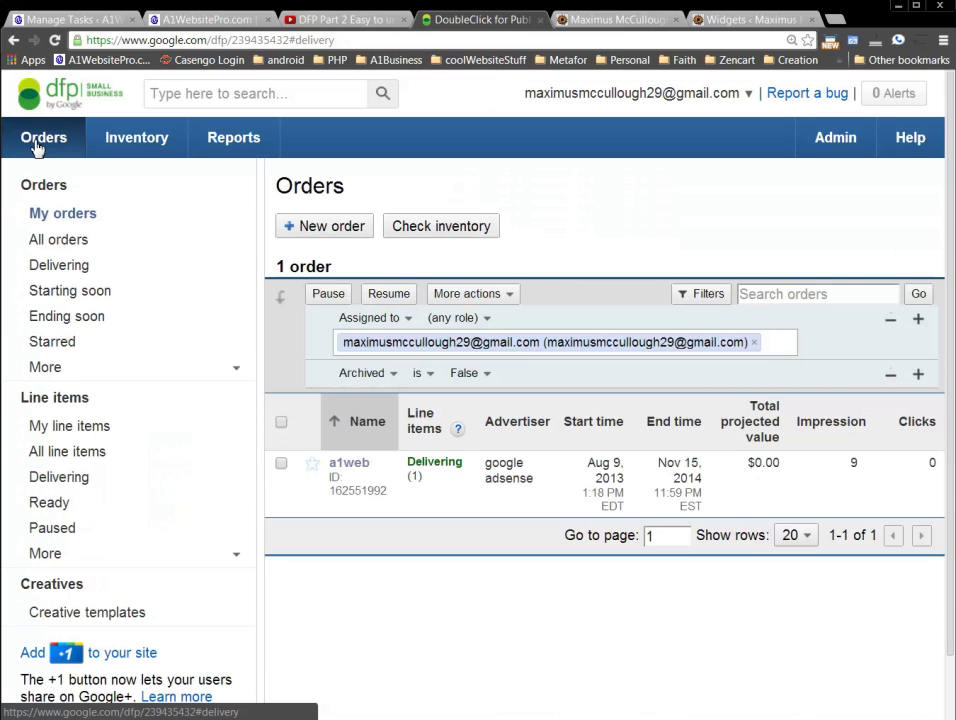
click(331, 229)
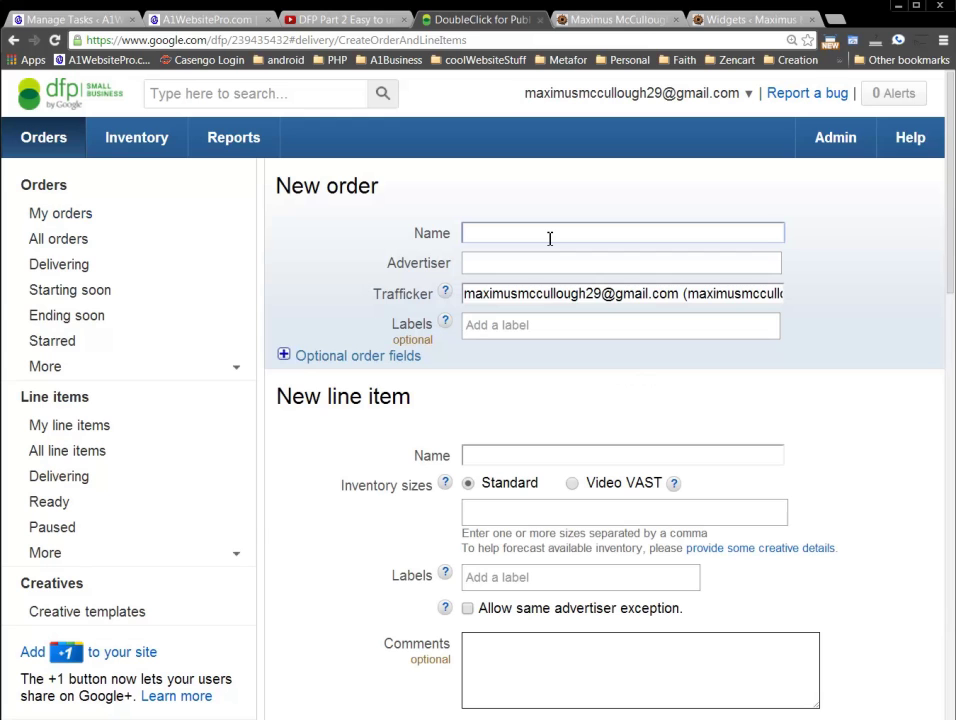
text(adsense)
click(527, 268)
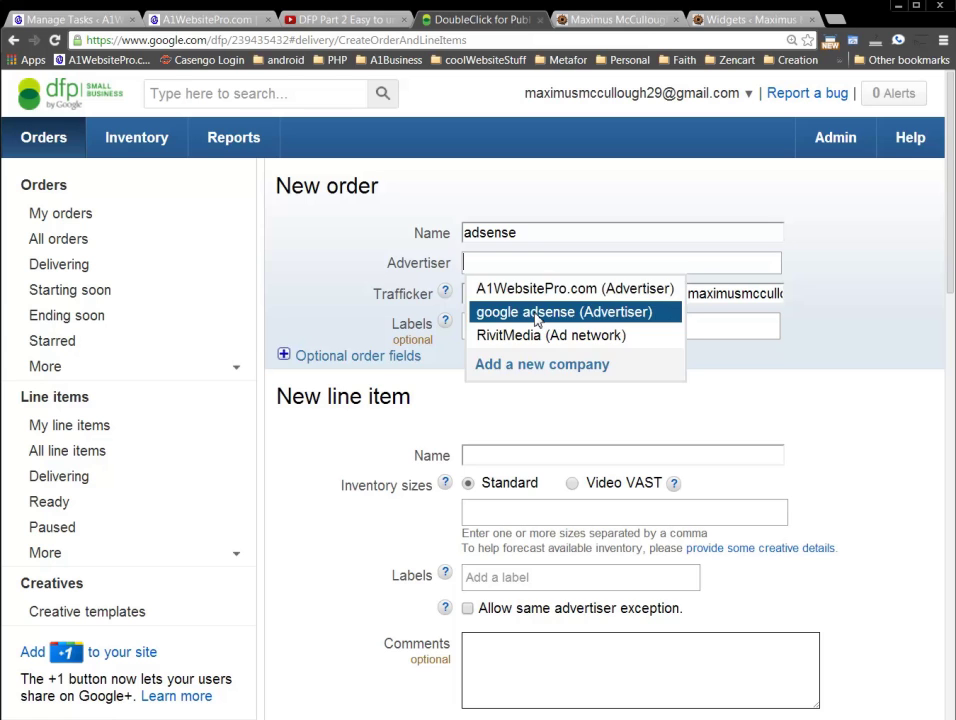
click(536, 313)
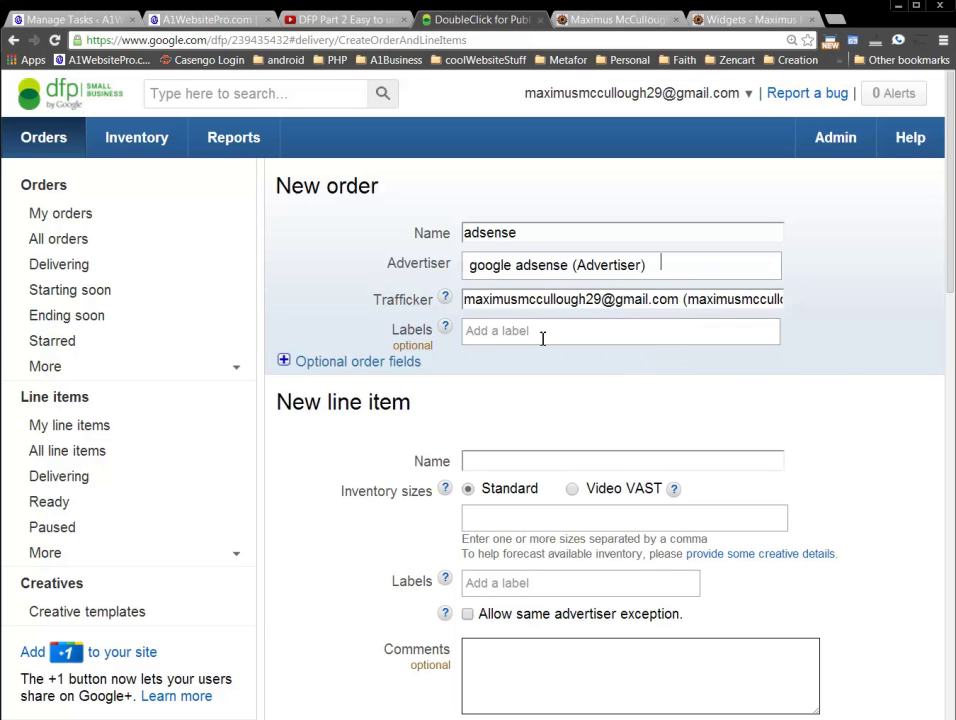
click(545, 331)
text(adse)
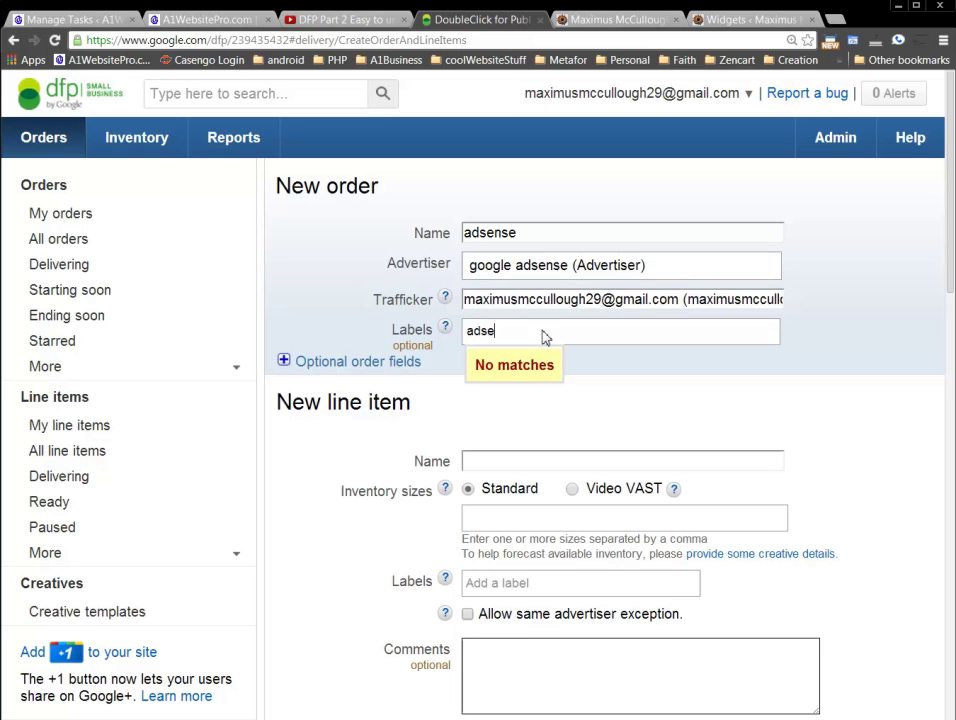
key(BackSpace)
key(BackSpace)
key(BackSpace)
key(BackSpace)
click(705, 399)
- Name the order's new line item MM_LSB_160X600
scroll(705, 399, down, 1)
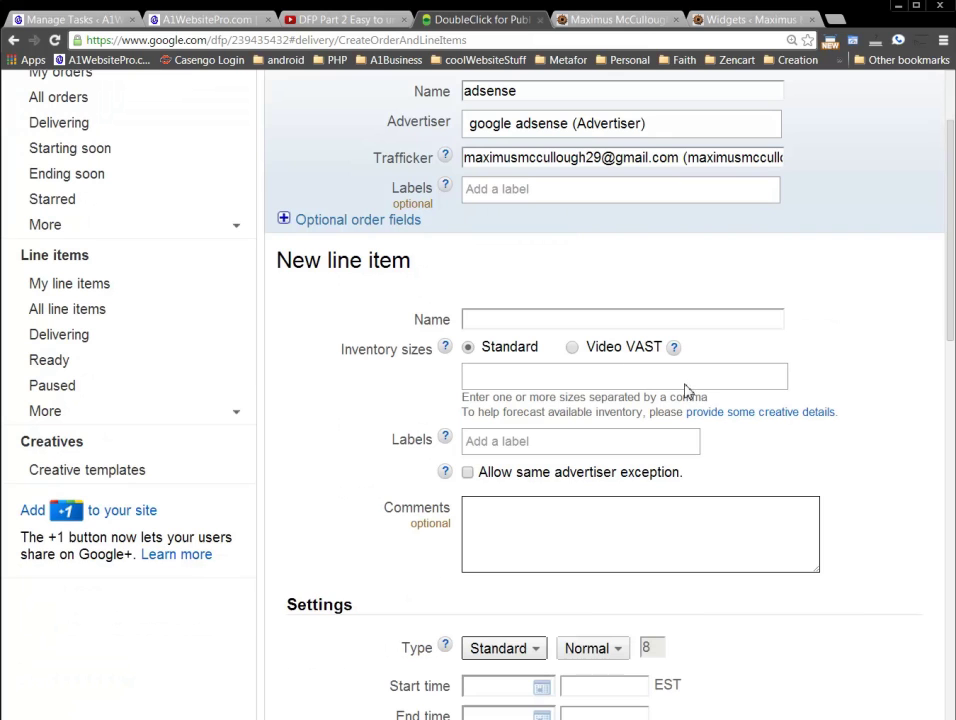
click(506, 319)
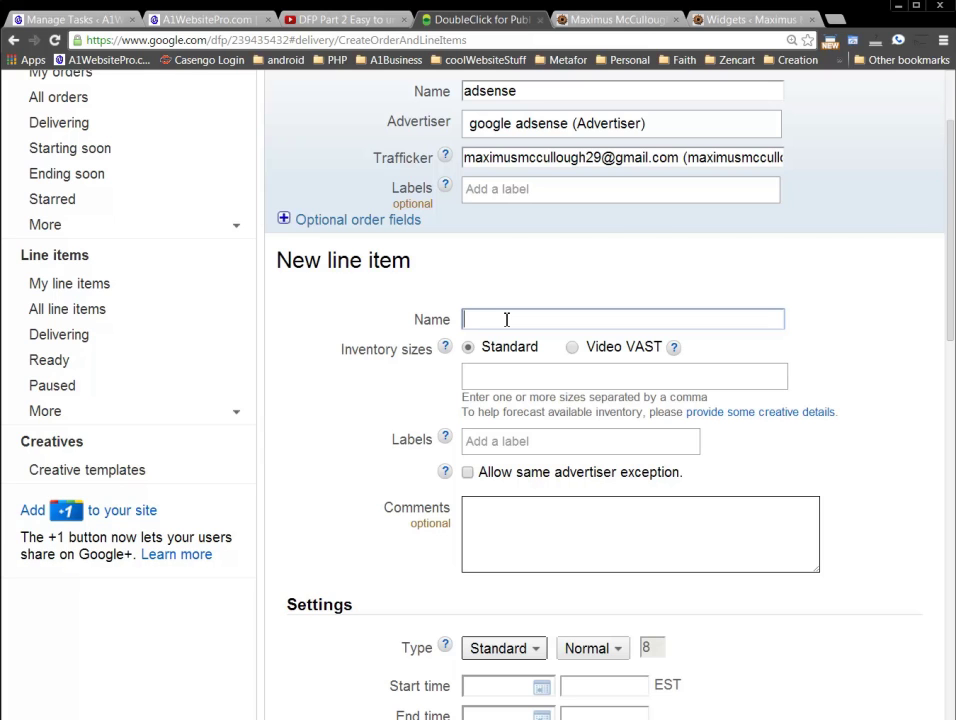
text(MM_LSB_160X600)
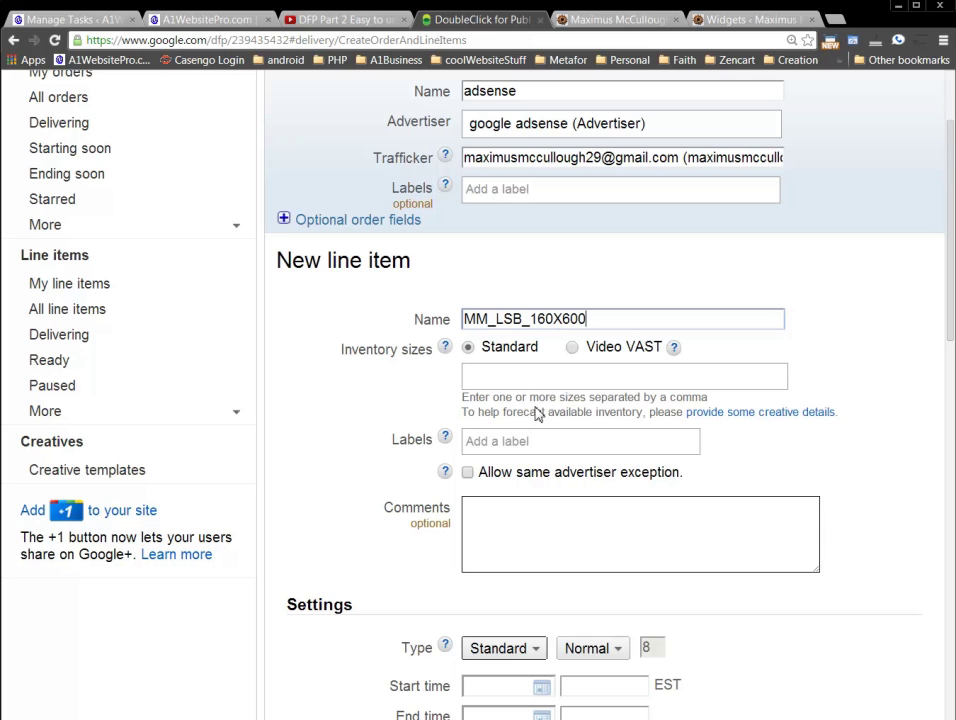
- Set the line item's standard inventory size to 160x600 (Custom), leaving its labels empty
click(553, 378)
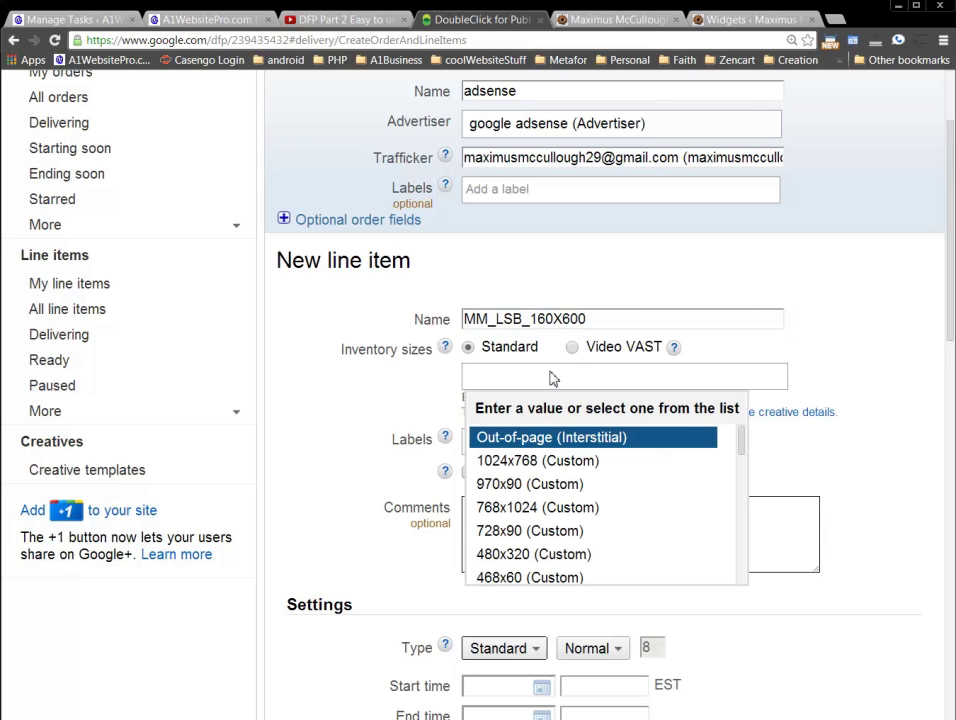
scroll(560, 495, down, 3)
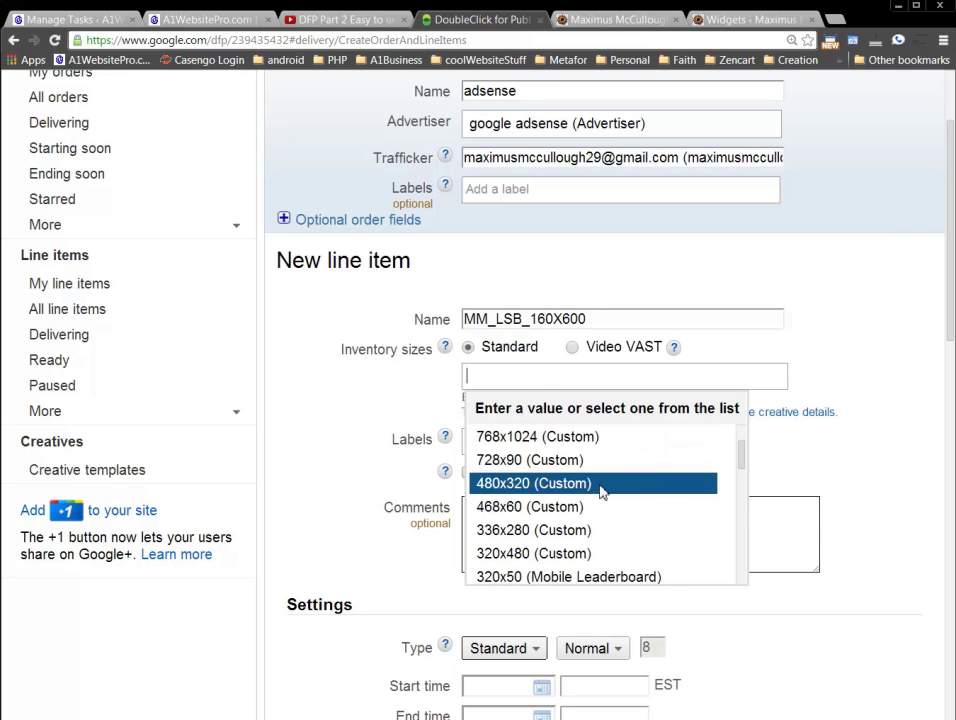
scroll(570, 508, down, 4)
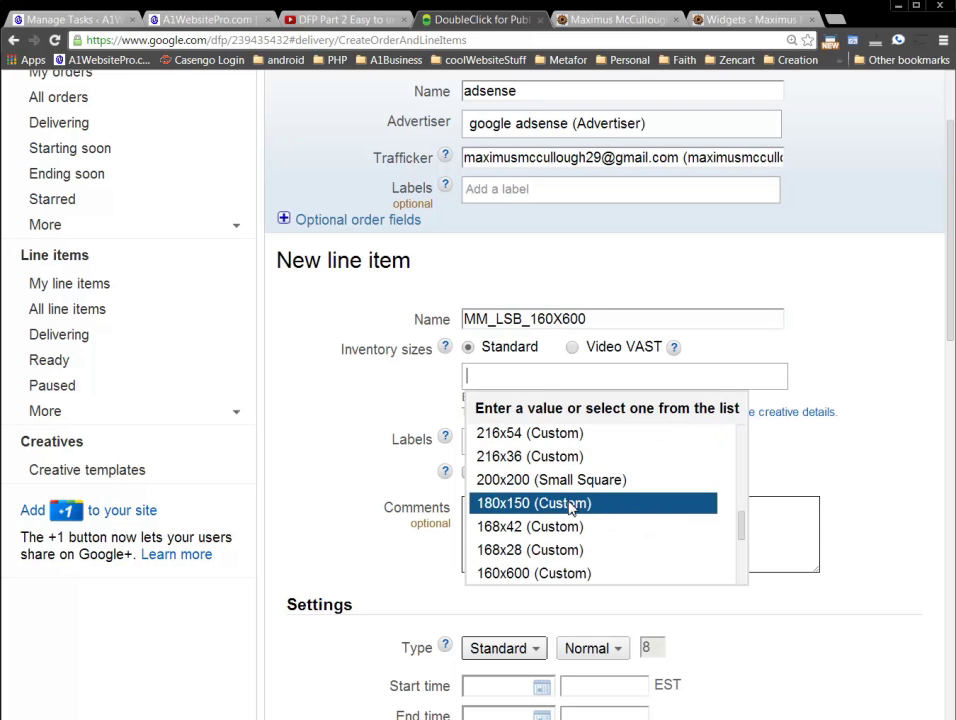
scroll(541, 543, down, 2)
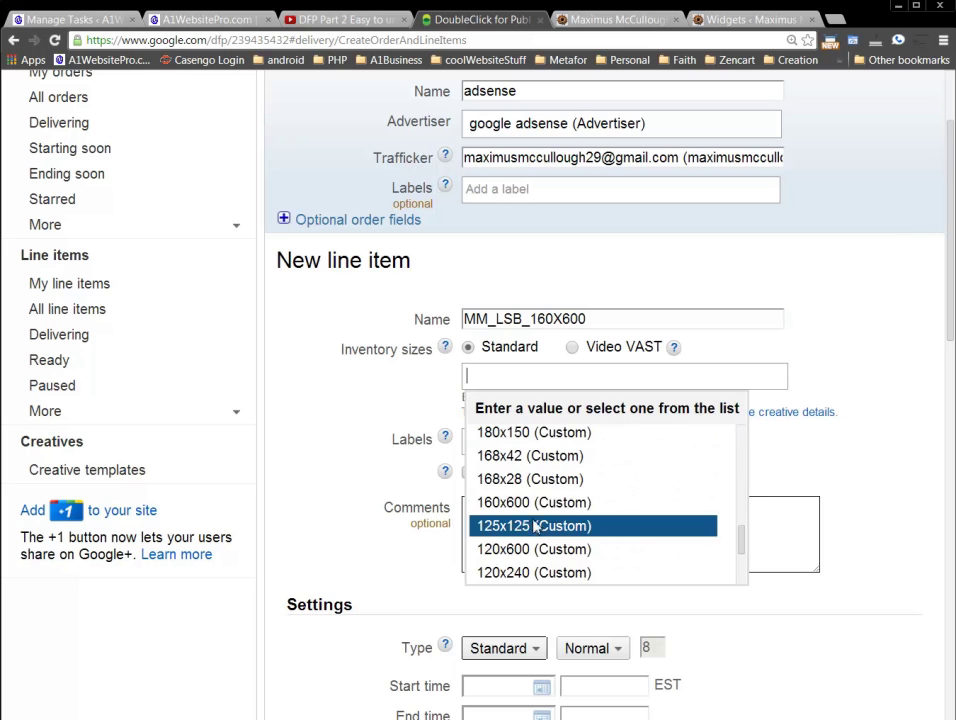
click(489, 502)
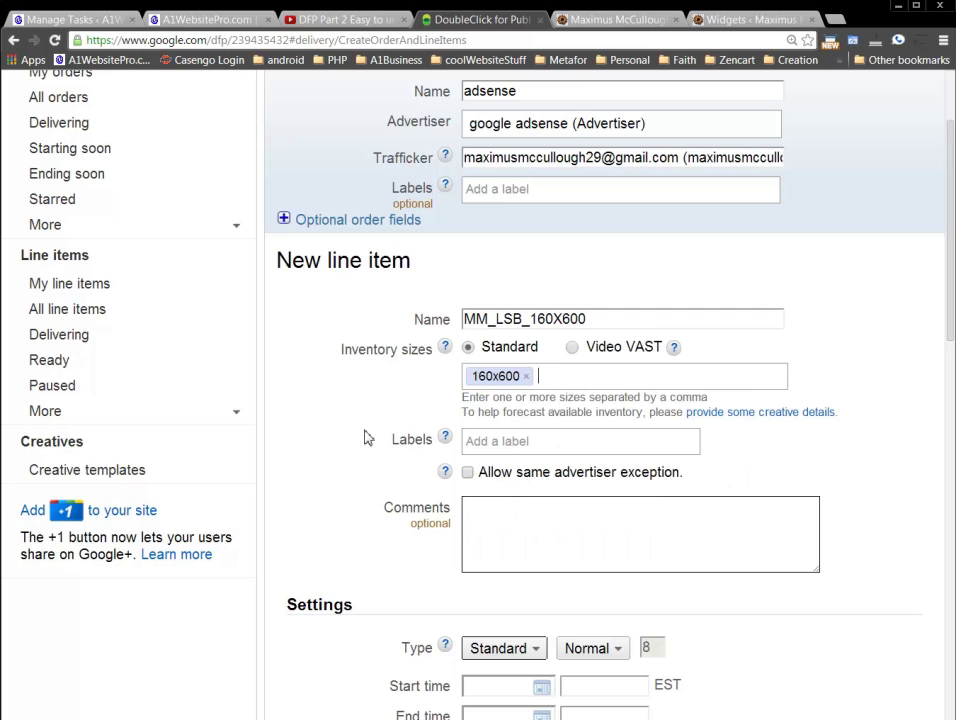
click(527, 449)
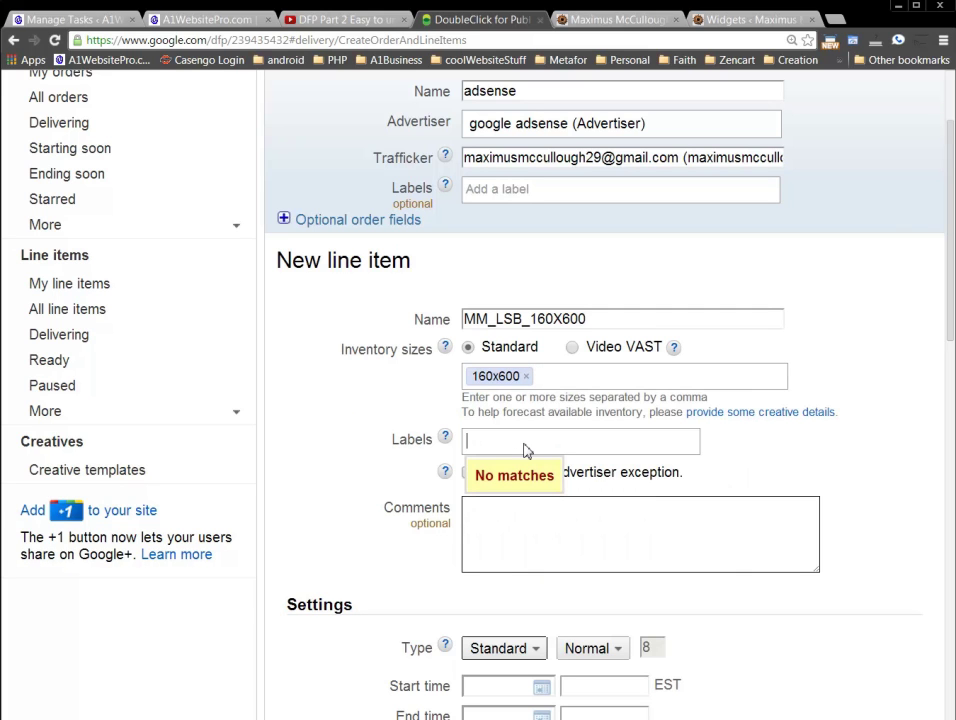
click(372, 484)
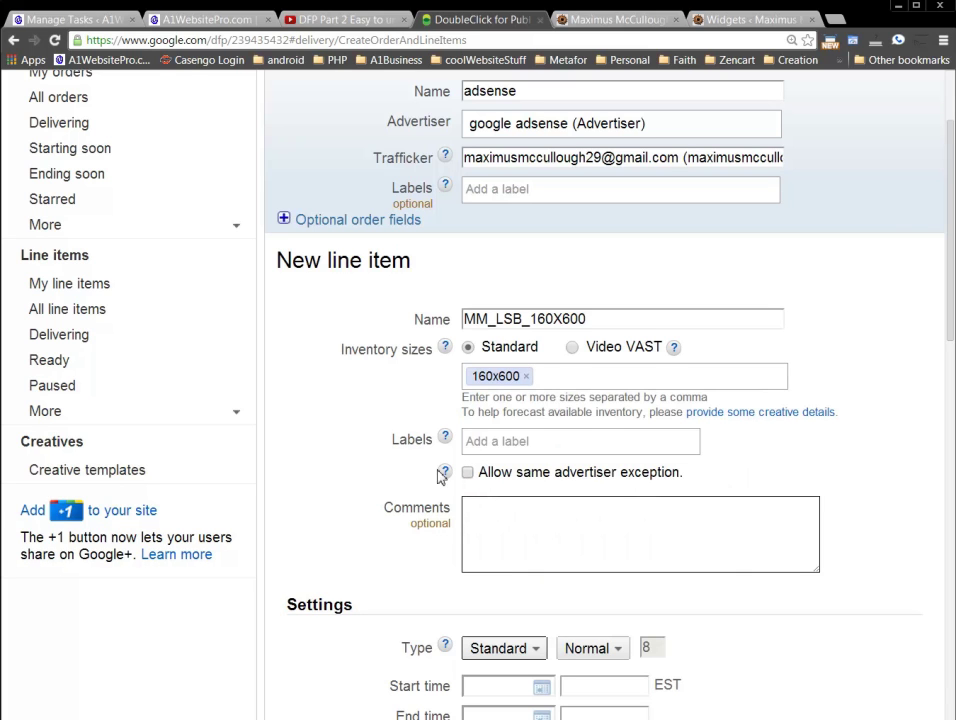
- Set the line item's type to Network, reviewing the descriptions of the other available types
mouse_move(444, 473)
scroll(395, 486, down, 3)
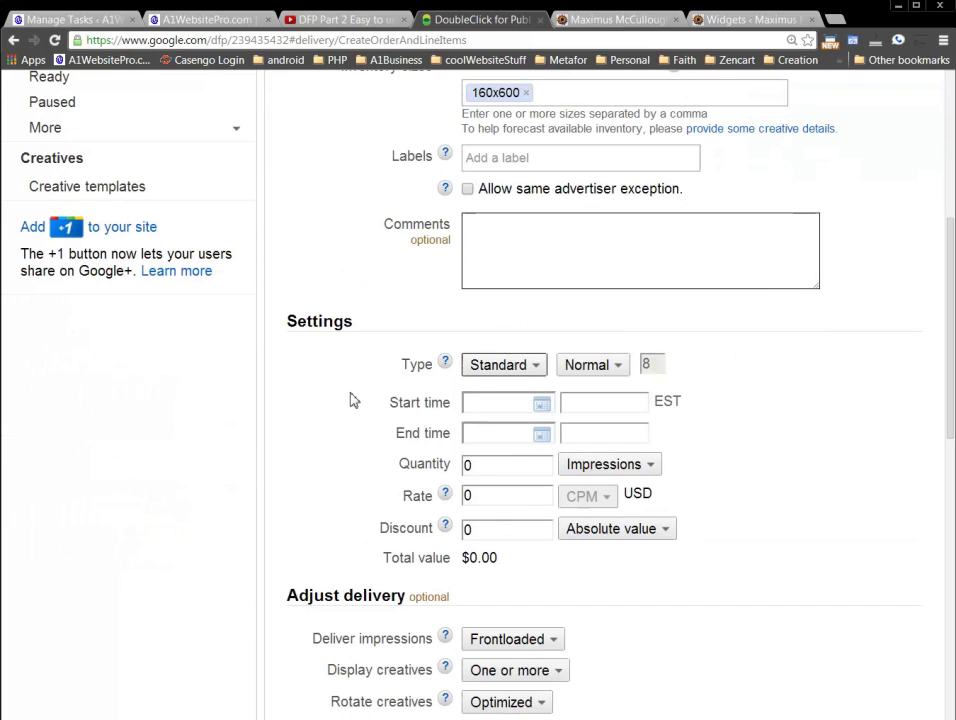
click(528, 366)
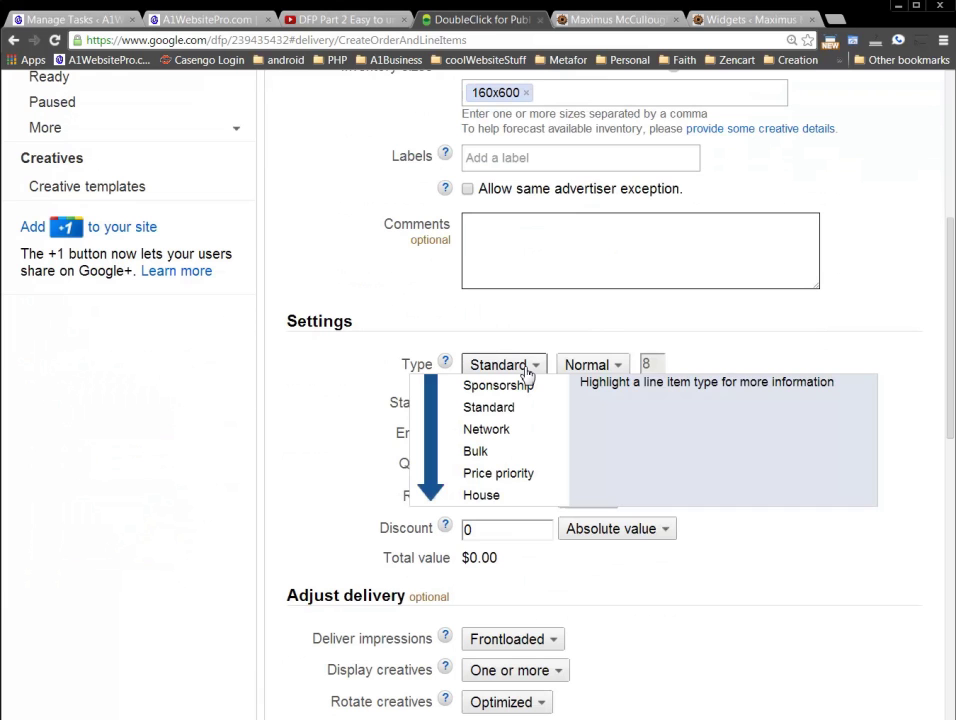
click(493, 434)
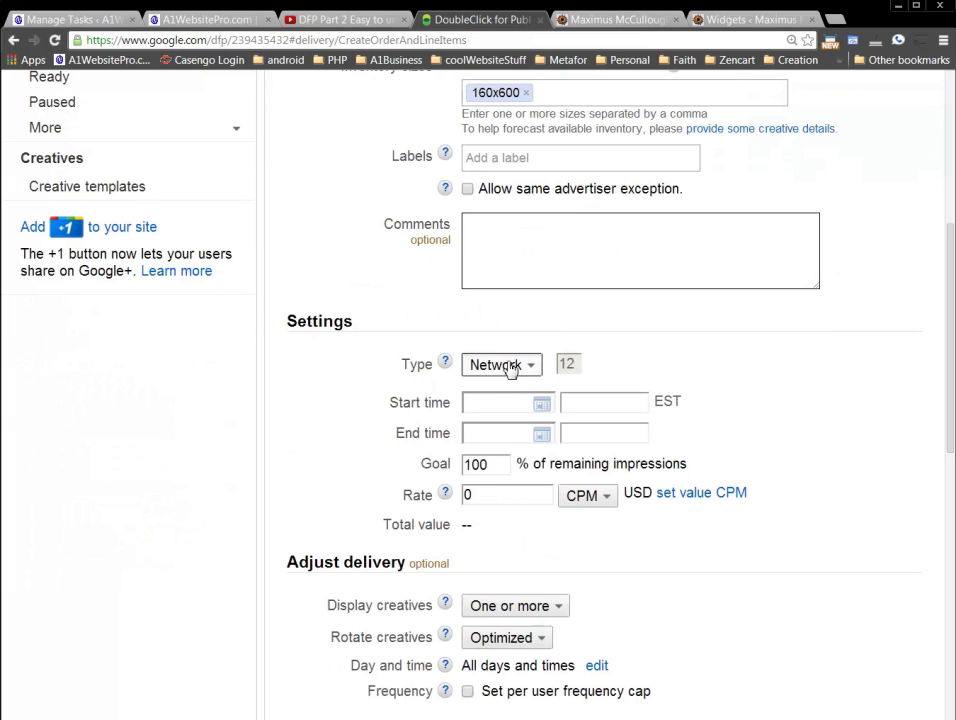
click(510, 367)
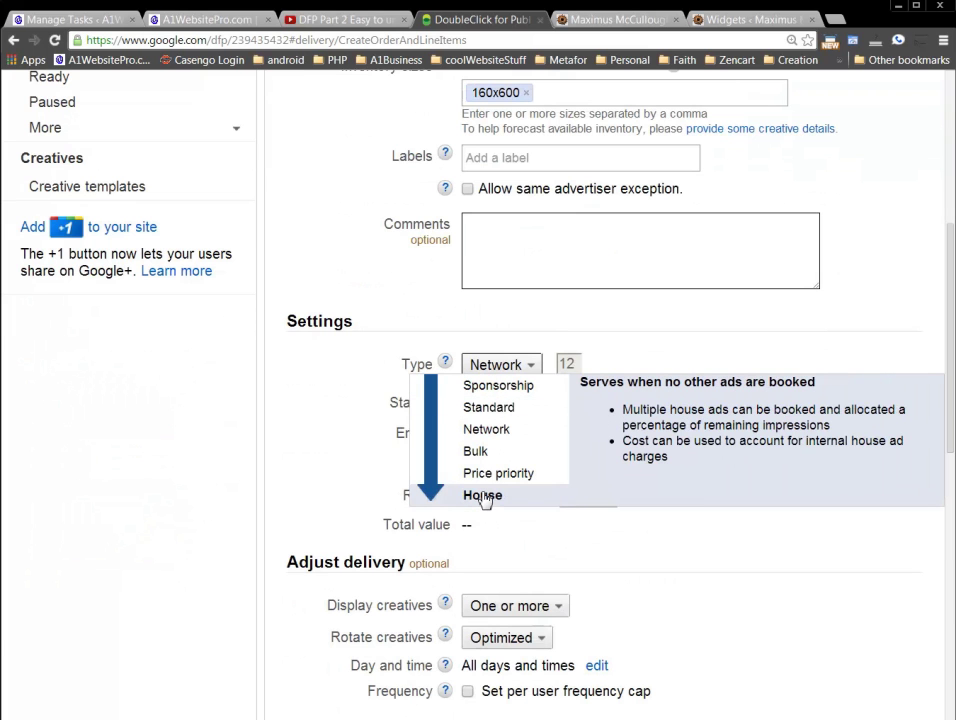
click(500, 430)
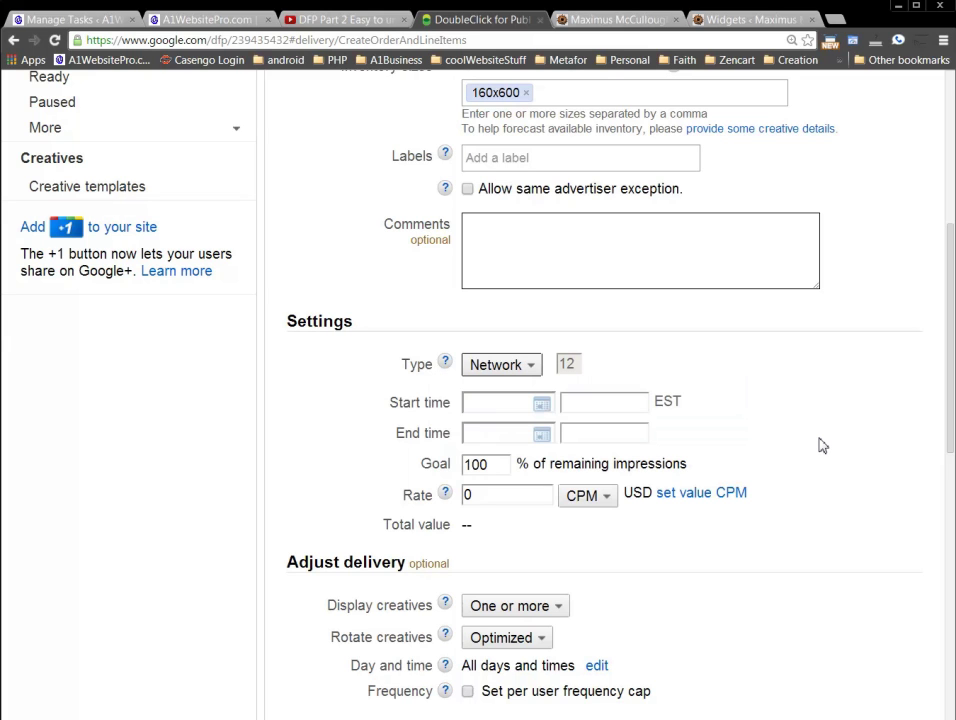
- Schedule the line item to start immediately and run with an unlimited end time
click(542, 403)
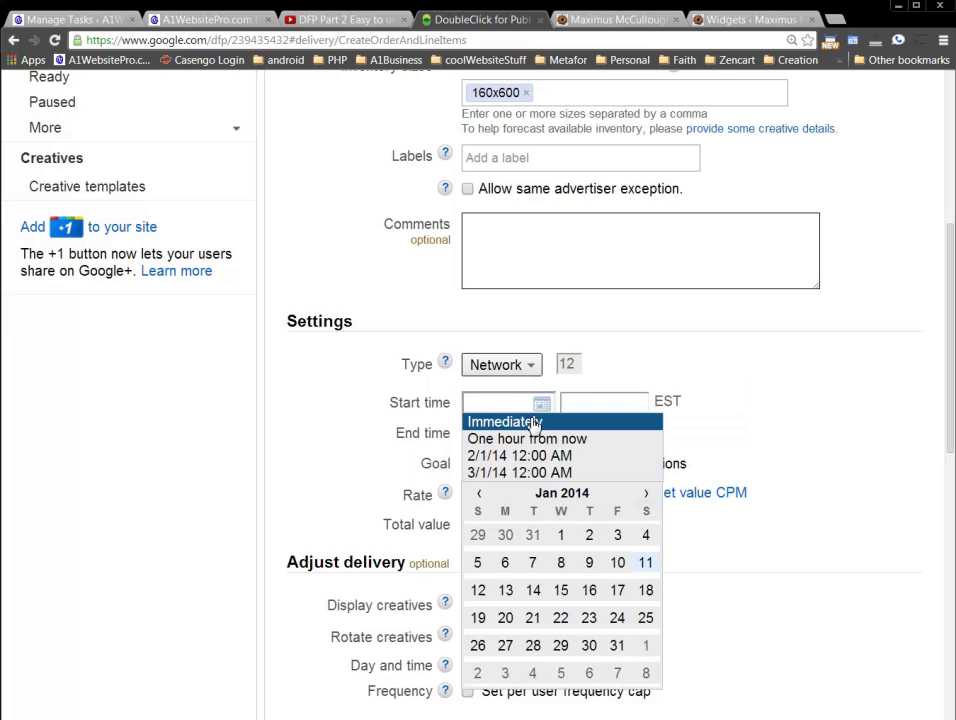
click(533, 422)
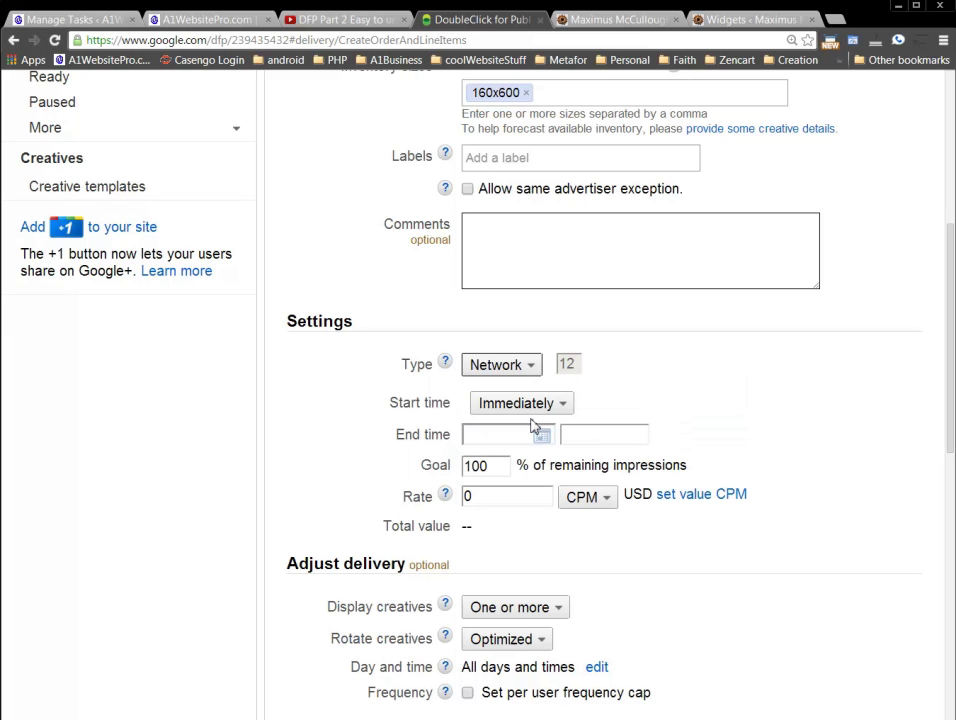
click(542, 440)
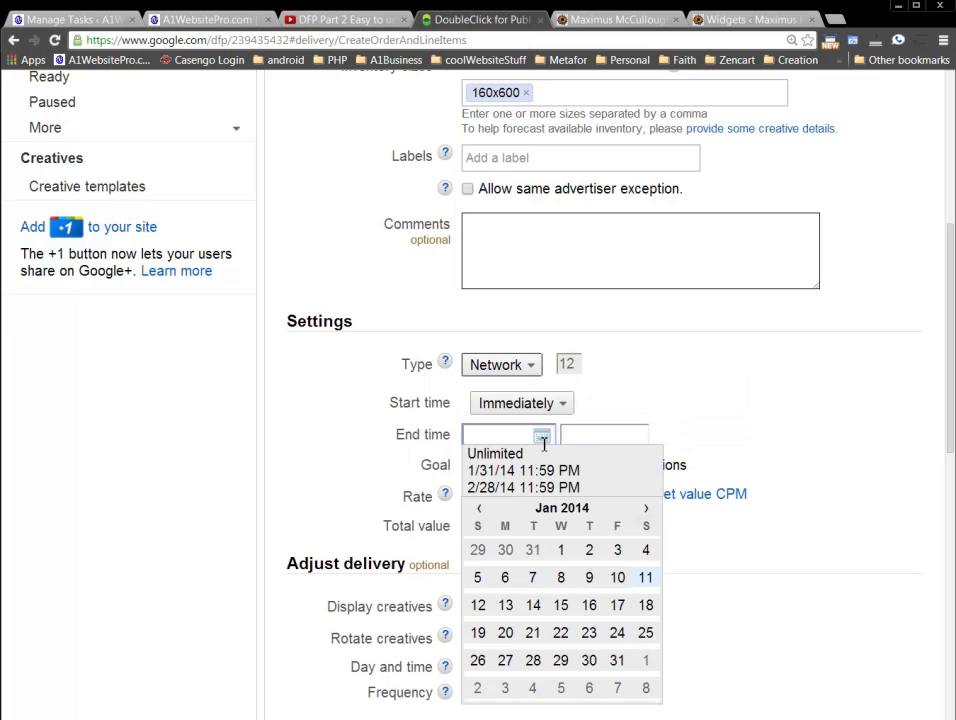
click(550, 455)
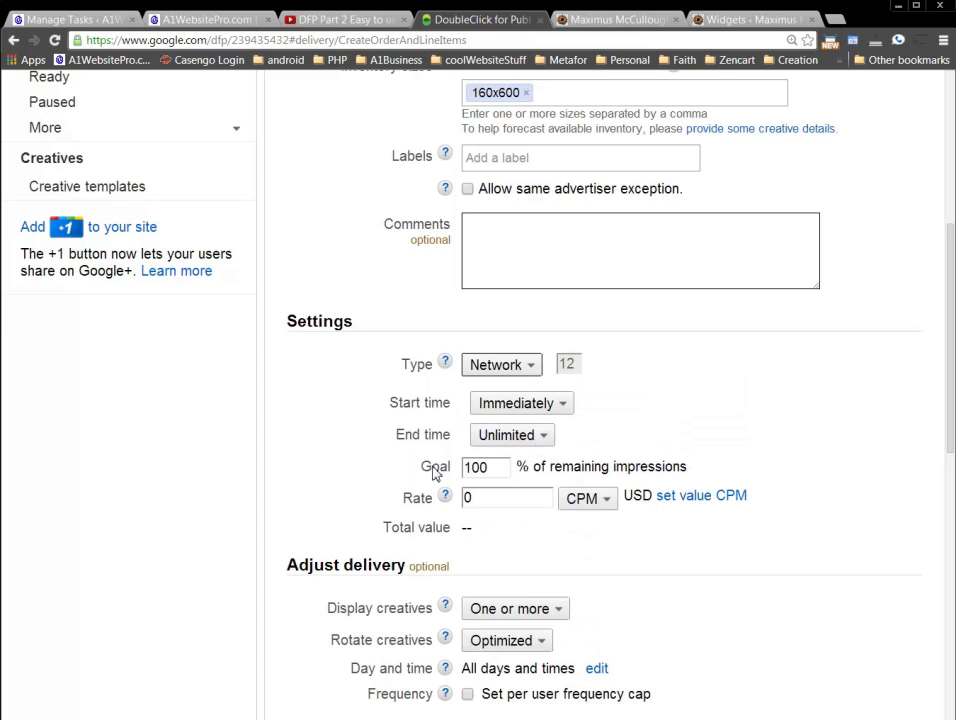
- Review the line item's rate help and its CPM, CPC and CPD options, keeping the rate at 0 CPM
mouse_move(445, 500)
click(495, 504)
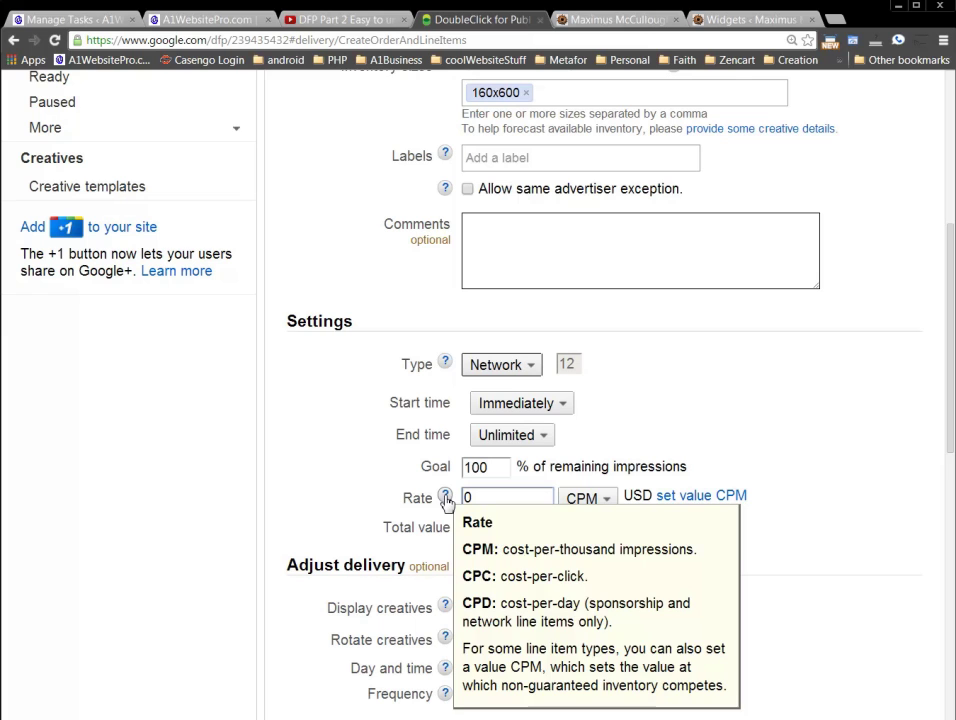
click(606, 498)
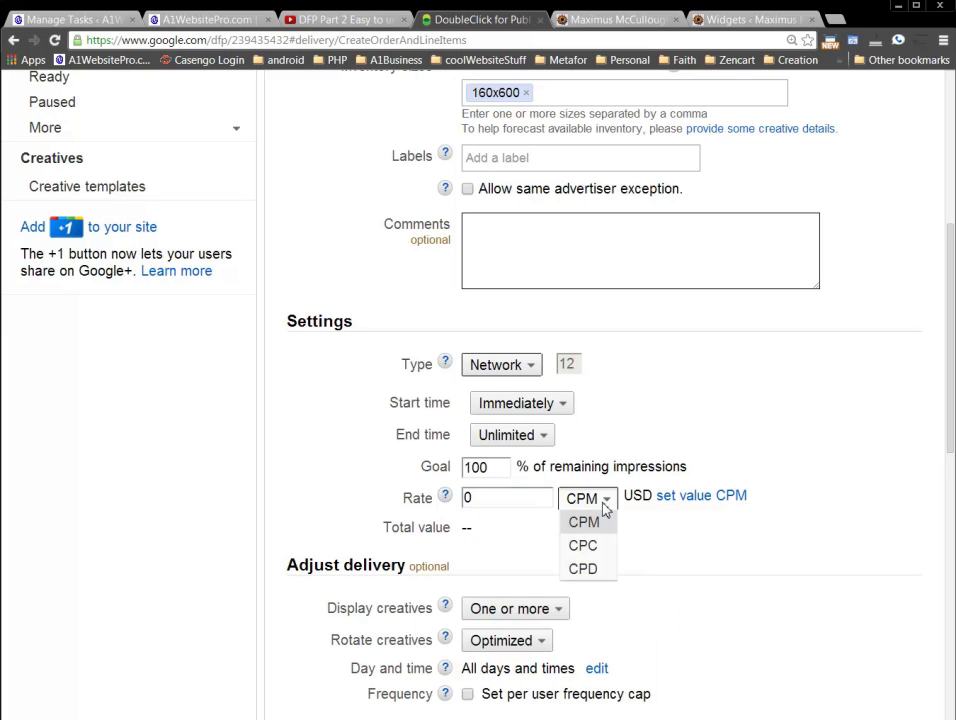
click(605, 507)
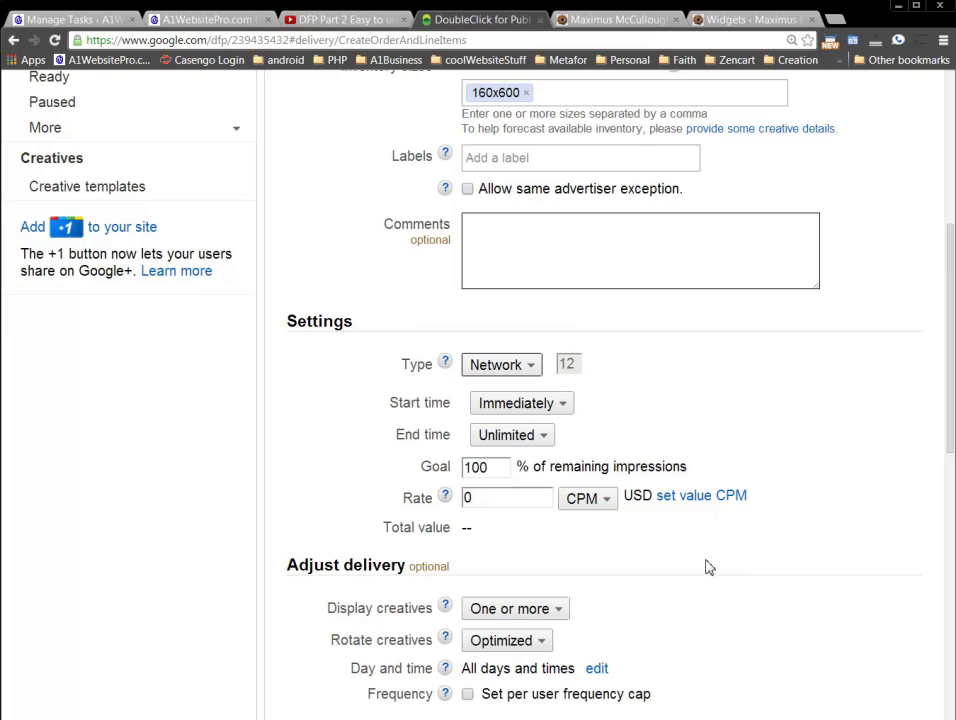
- Review the display creatives options, keeping One or more, and set creative rotation to Optimized
scroll(706, 566, down, 3)
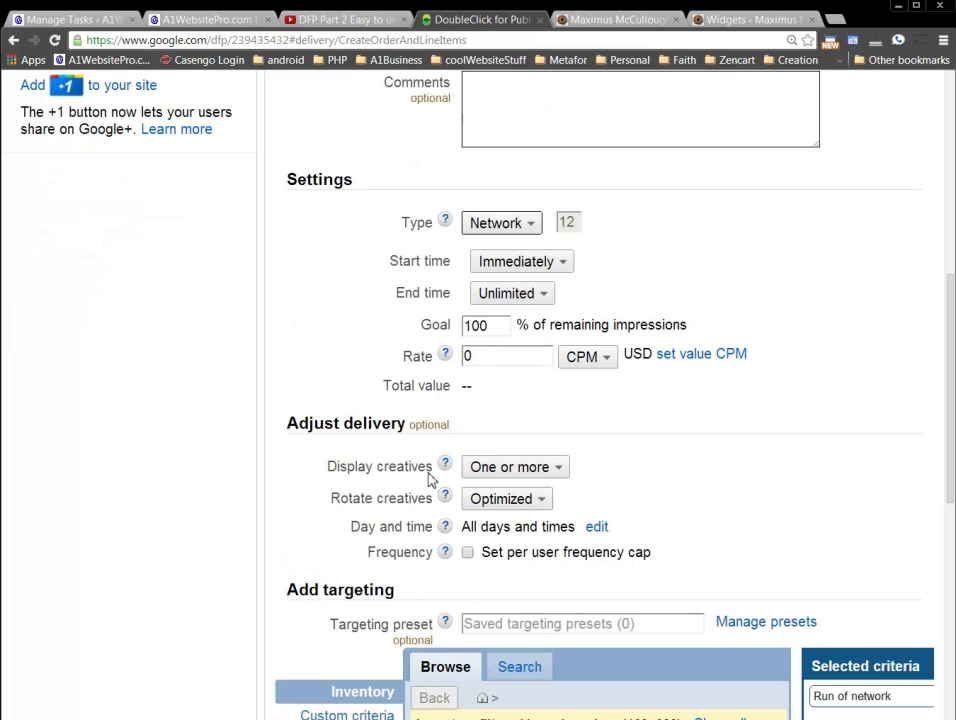
click(551, 475)
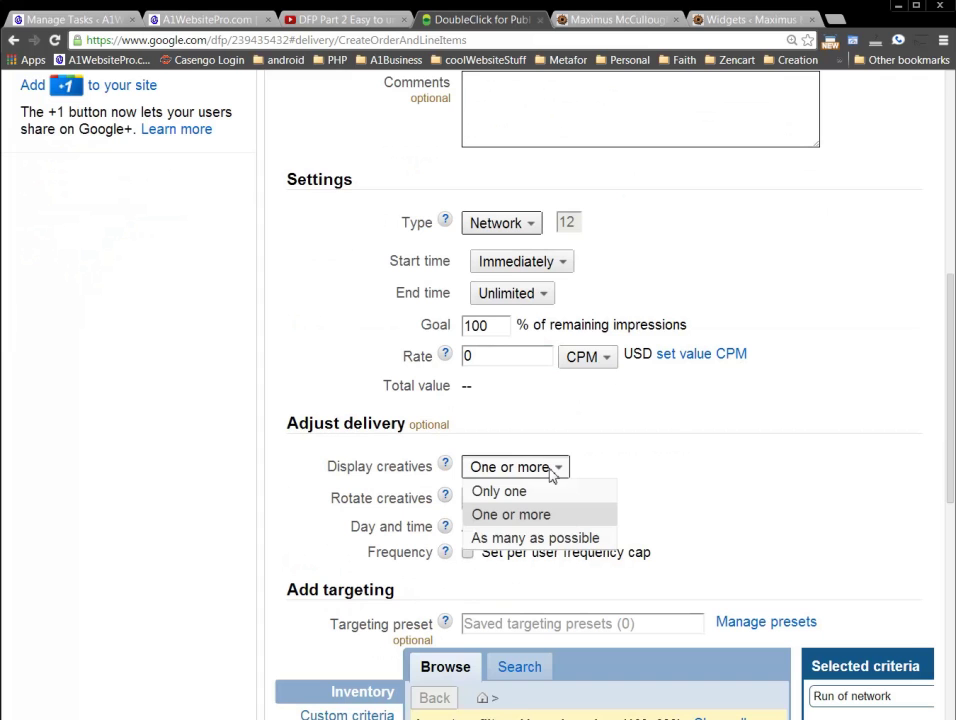
click(551, 469)
mouse_move(447, 469)
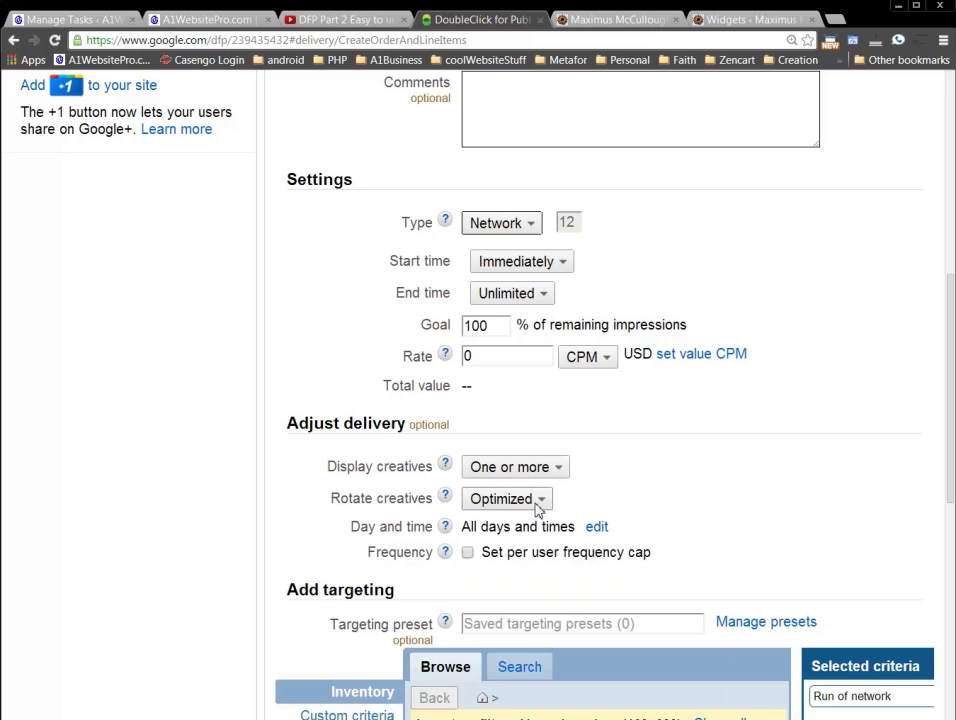
click(538, 508)
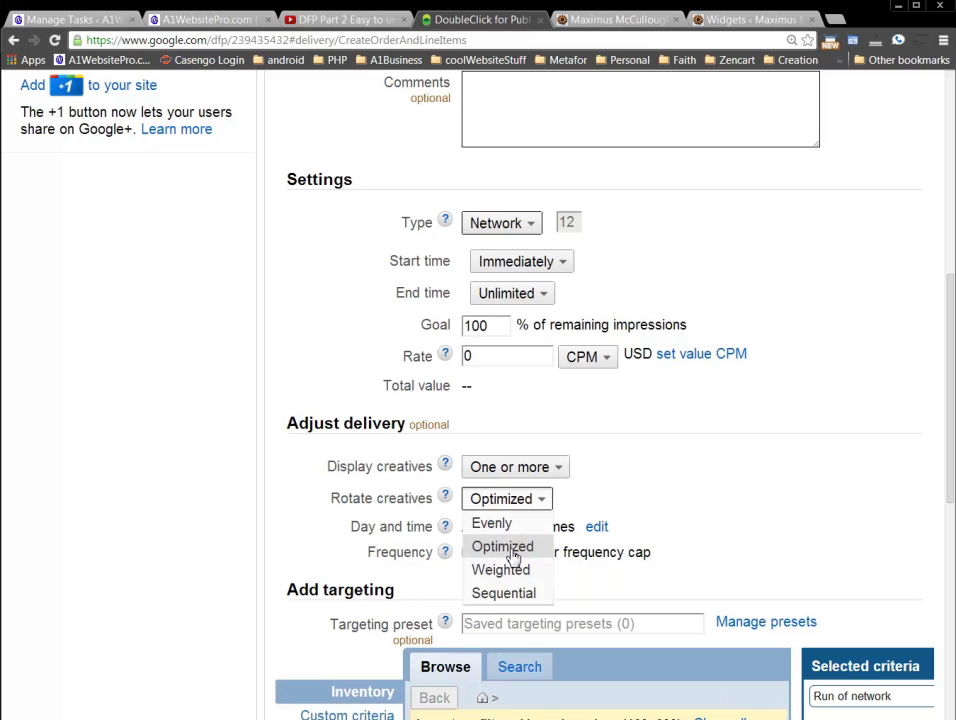
click(513, 556)
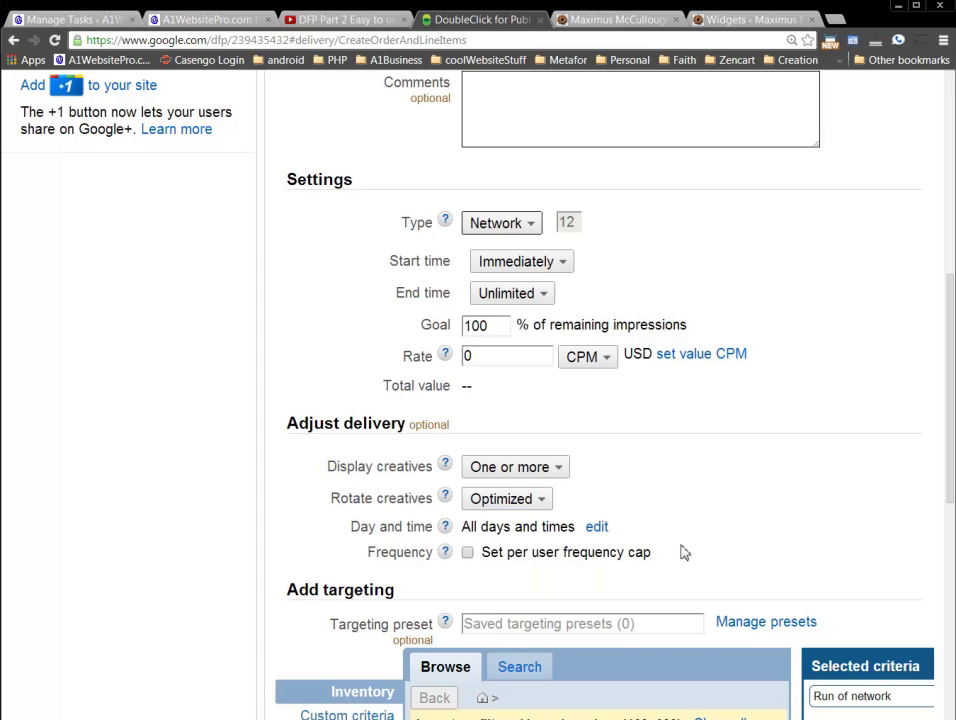
- Review the frequency cap help and the saved targeting presets without choosing any
scroll(512, 440, down, 3)
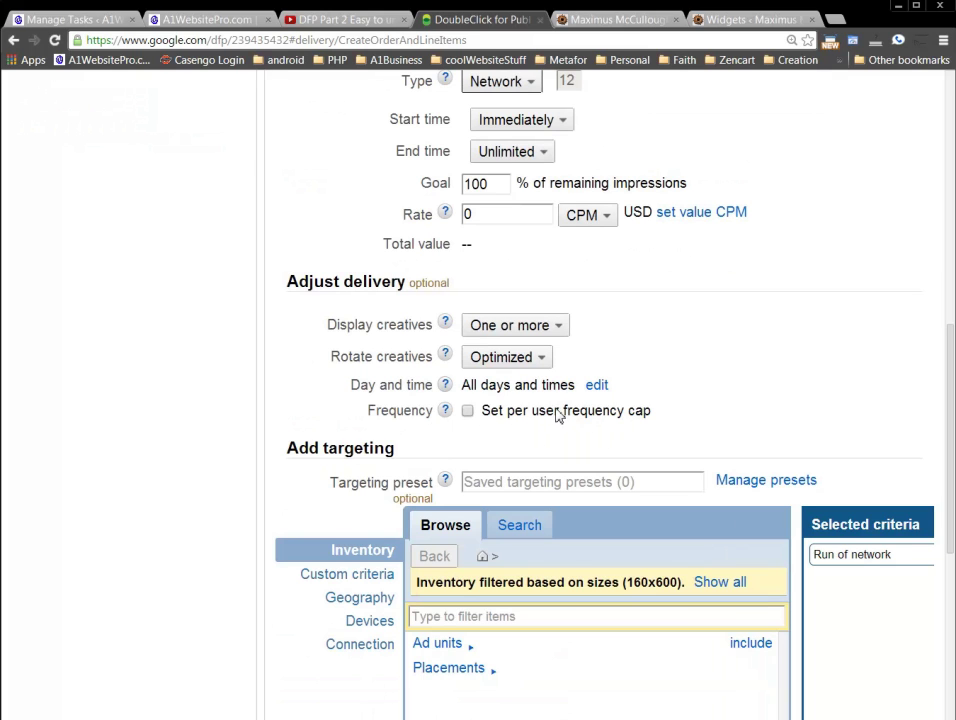
mouse_move(445, 414)
scroll(724, 413, down, 3)
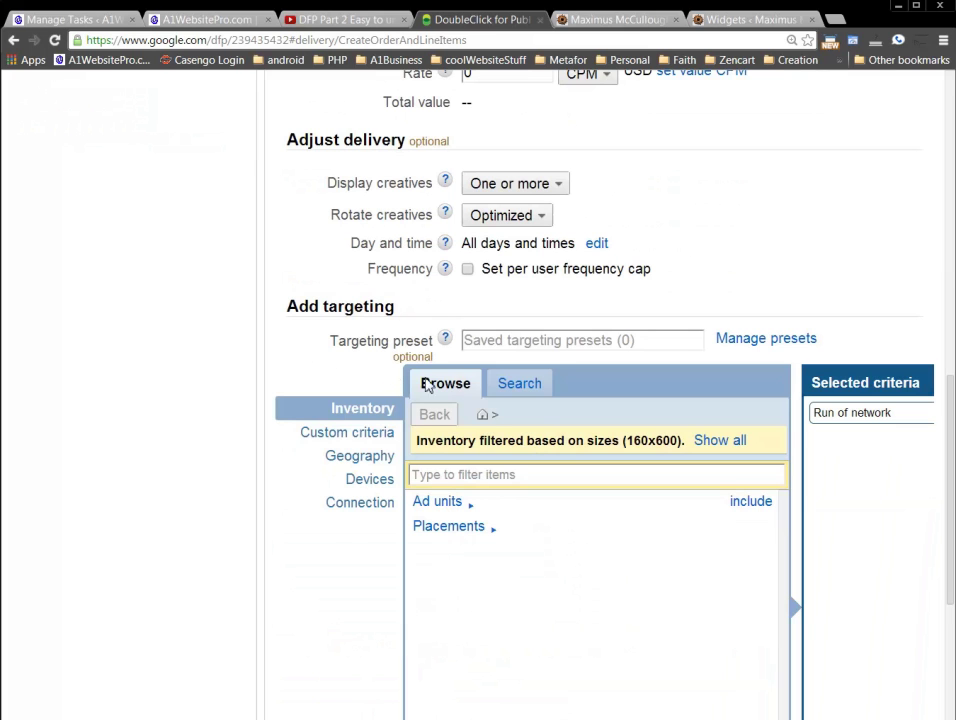
click(494, 340)
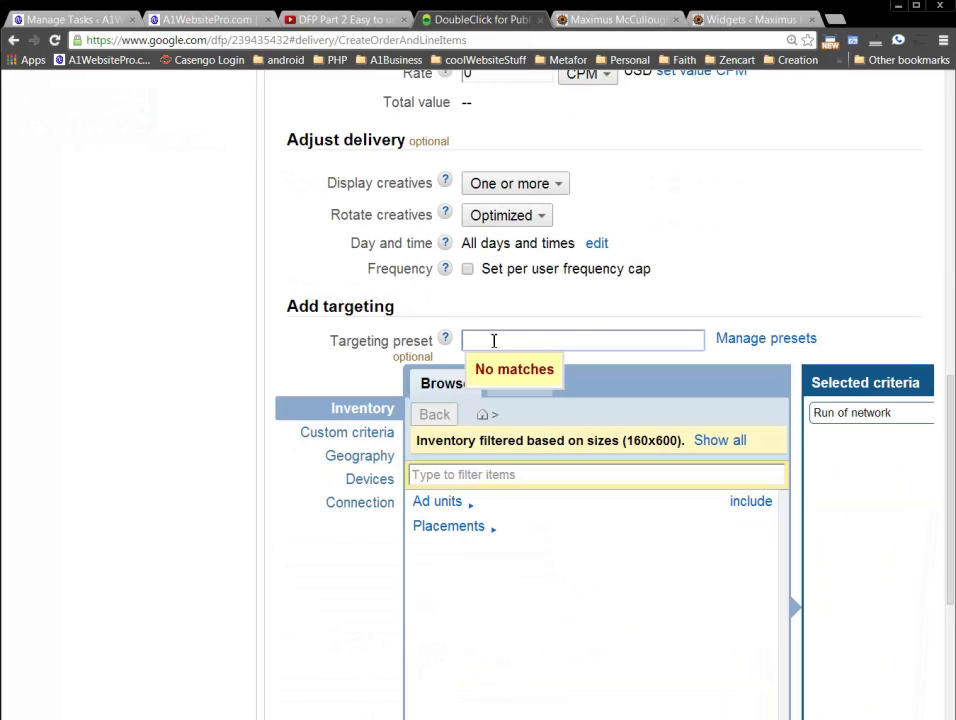
click(817, 290)
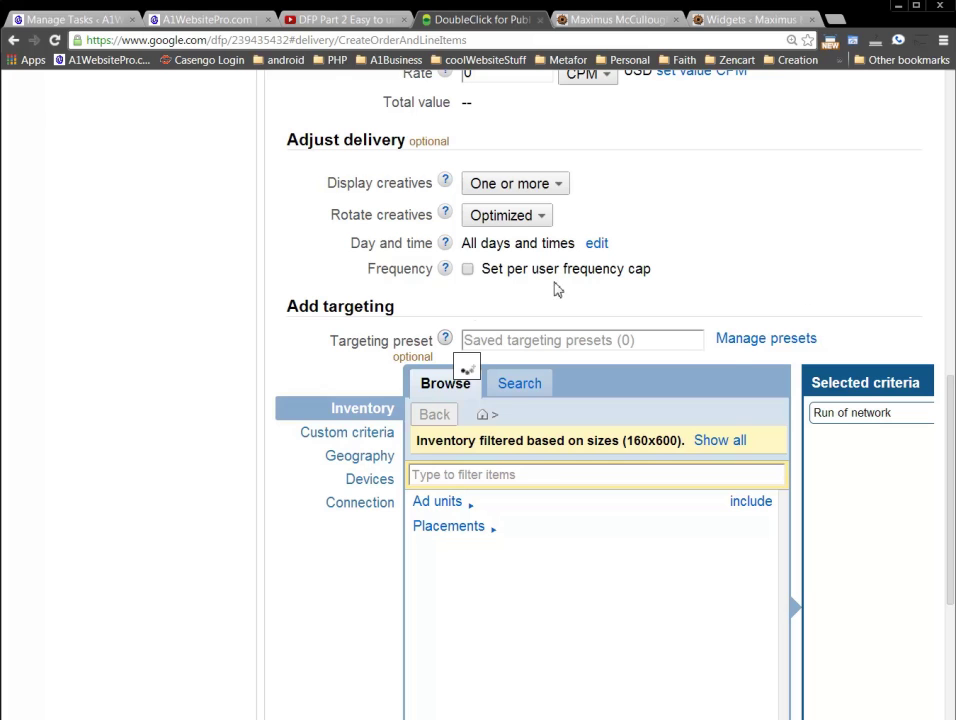
mouse_move(445, 345)
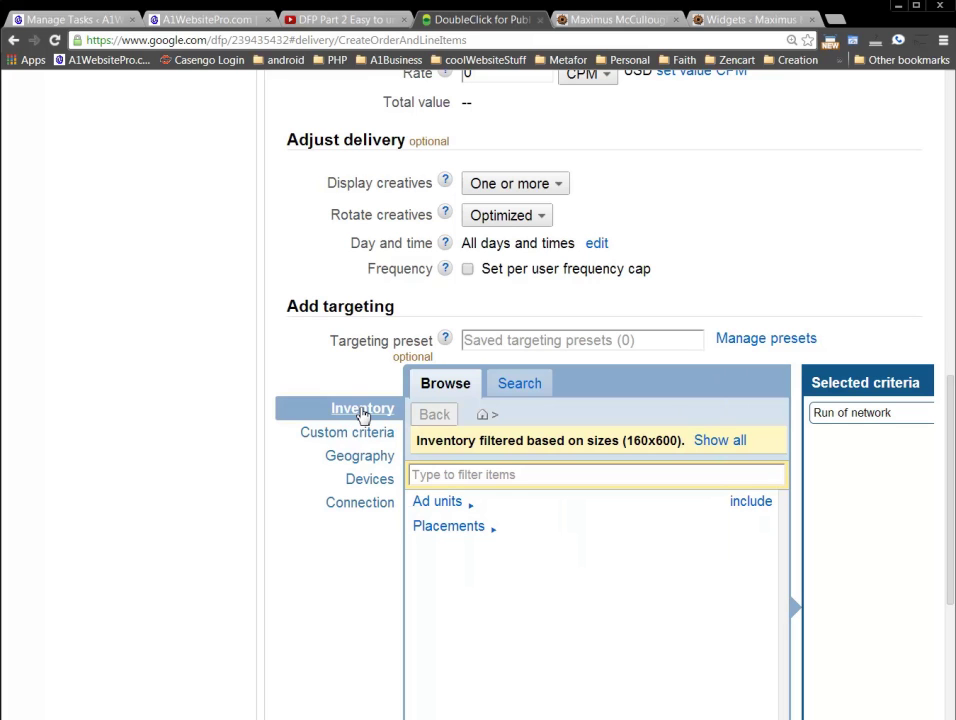
- Target the line item to the MM_LSB_160X600_ATF ad unit in the inventory criteria
click(449, 513)
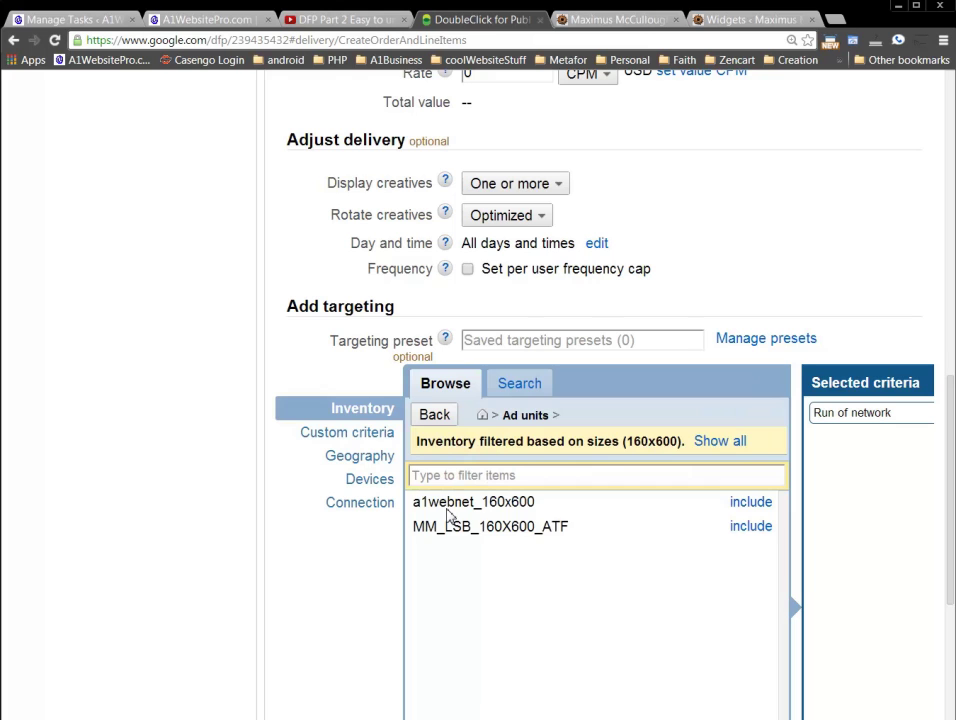
mouse_move(457, 537)
click(747, 530)
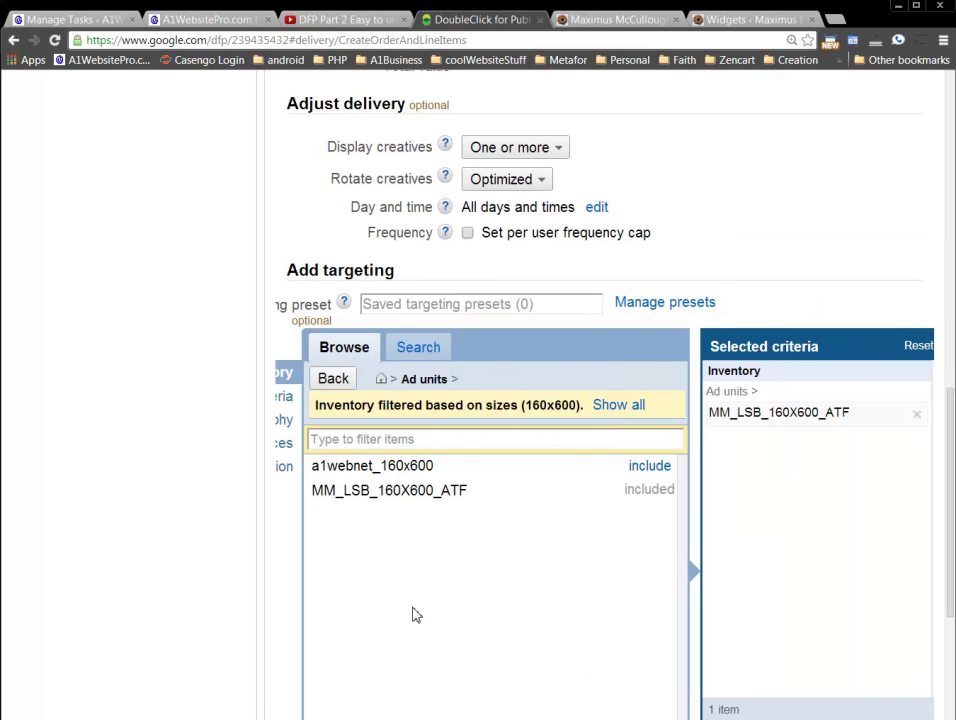
- Examine the Geography, Devices and Connection targeting options for the line item without adding any criteria
scroll(320, 651, down, 2)
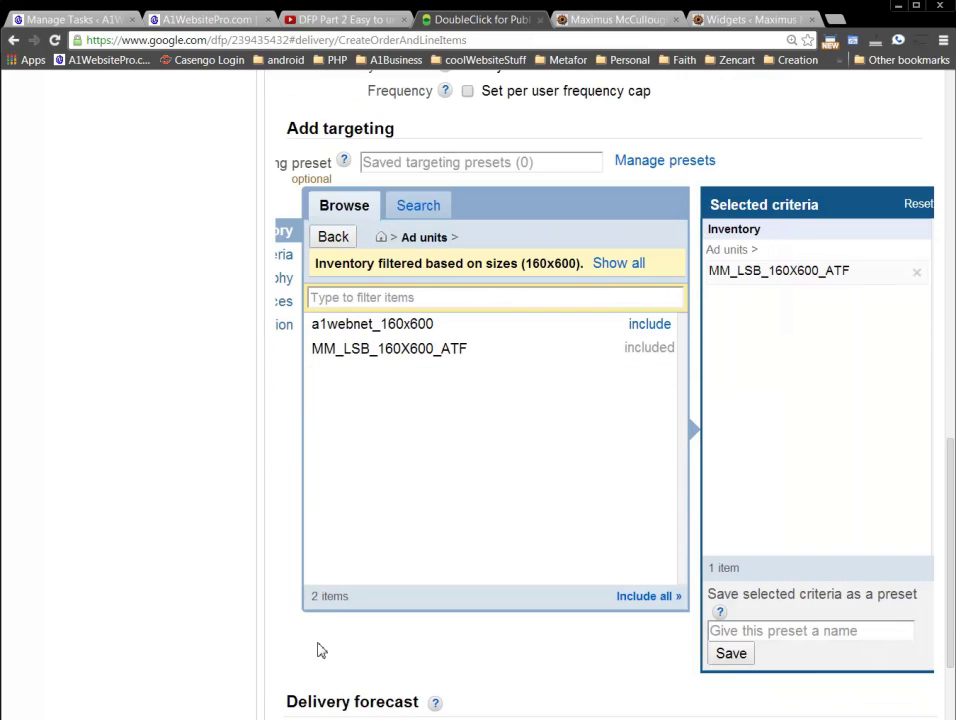
scroll(335, 655, up, 1)
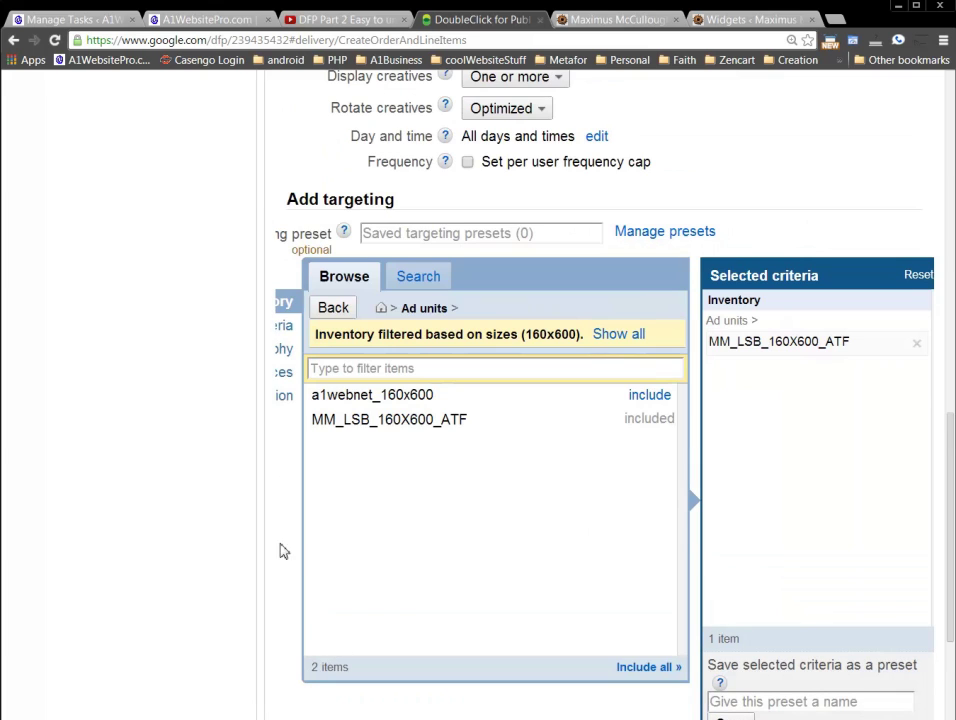
key(ctrl+a)
click(397, 546)
key(ctrl+minus)
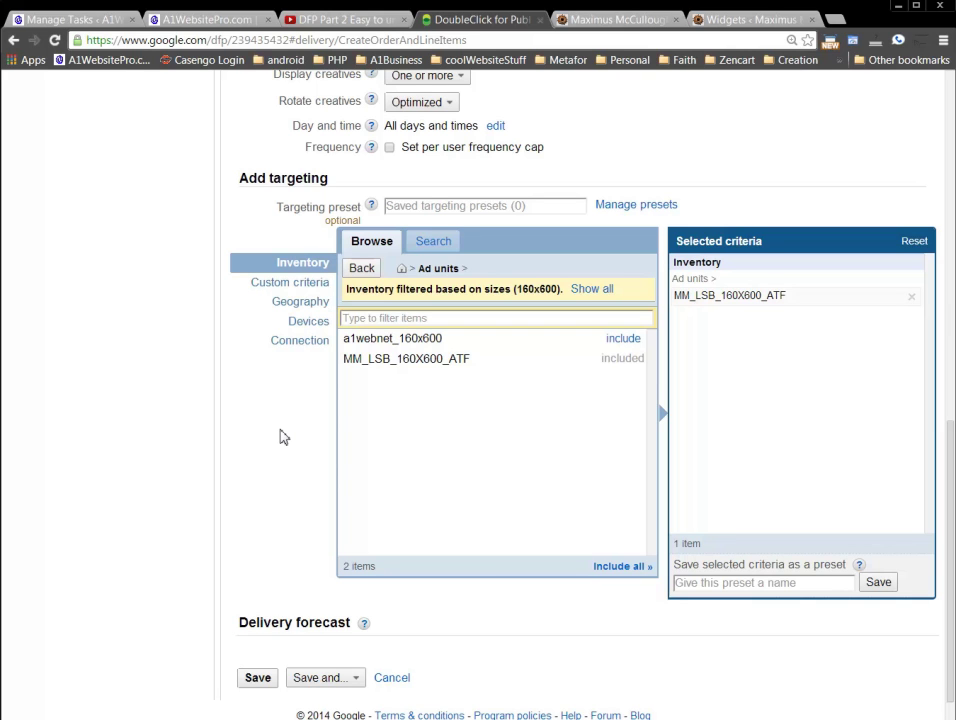
click(305, 304)
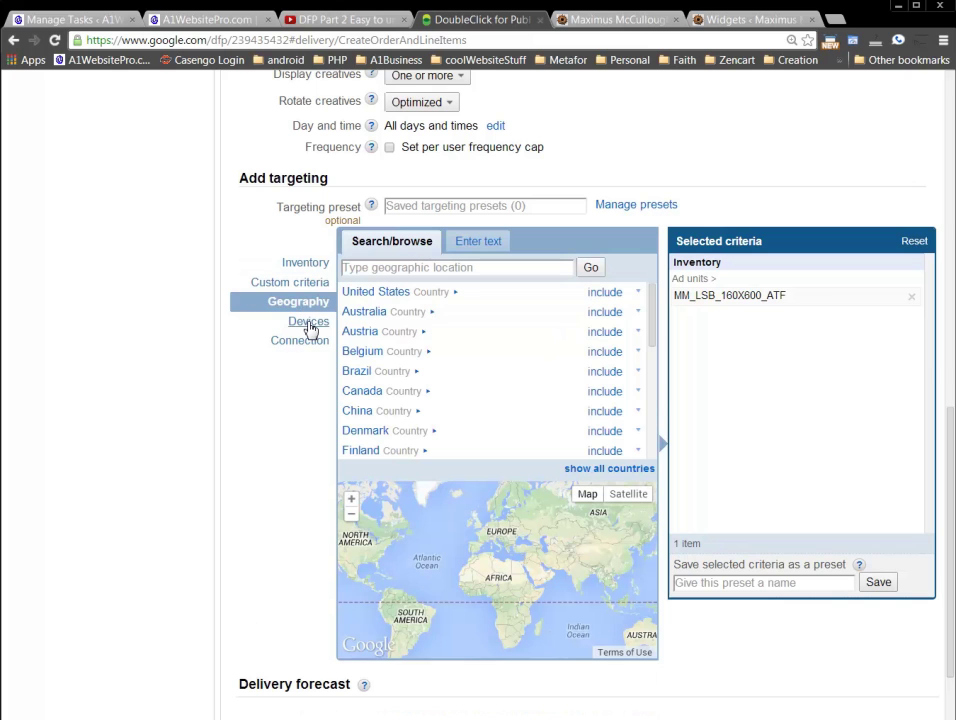
click(308, 323)
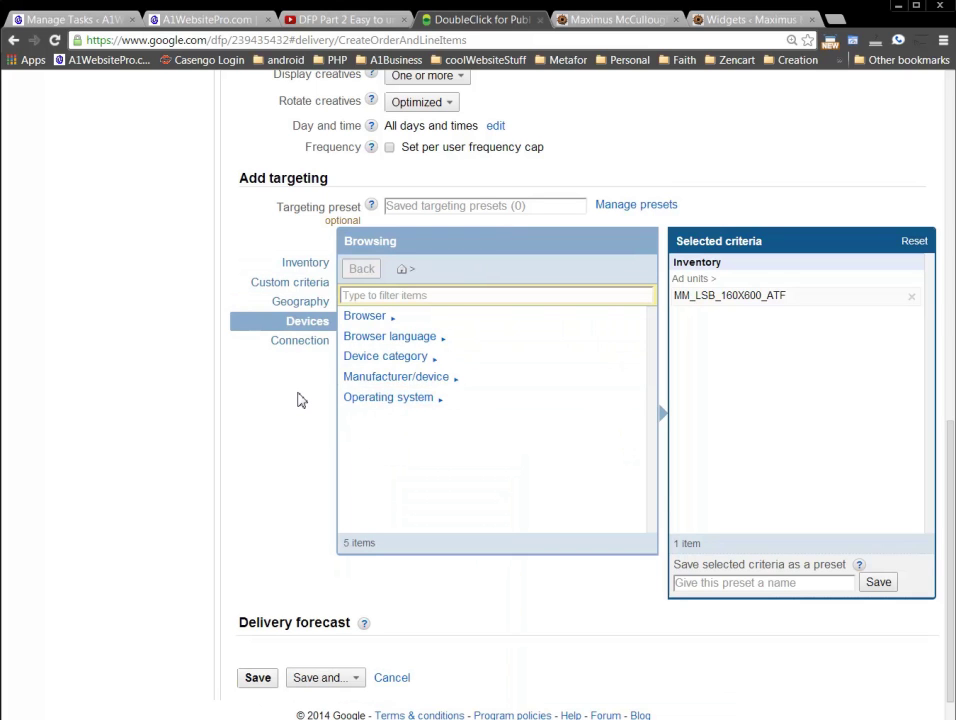
click(300, 341)
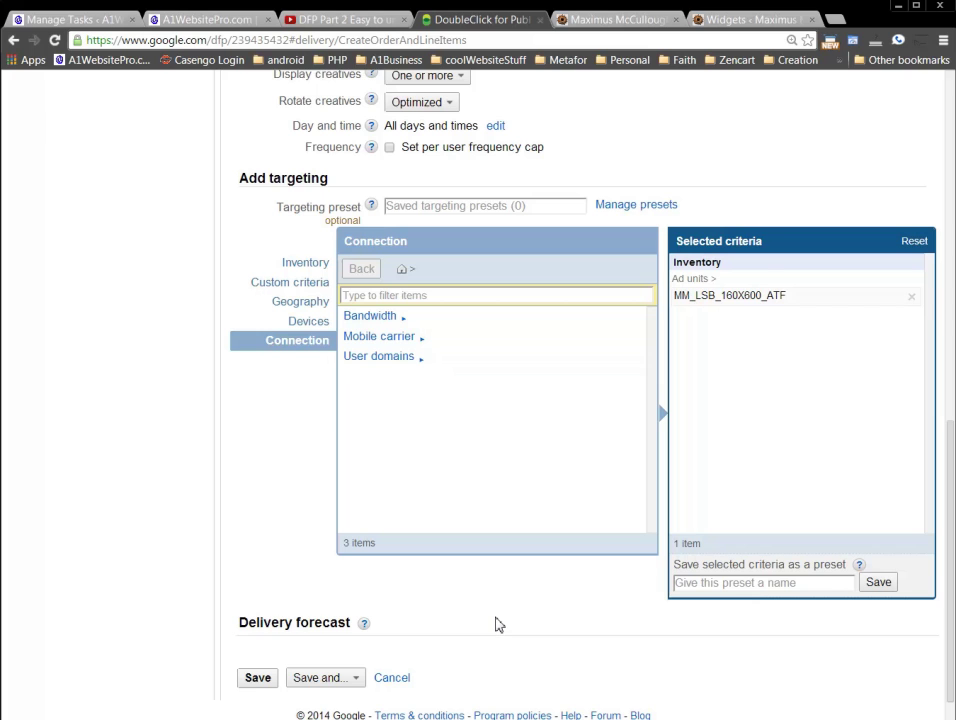
- Check the delivery forecast help, and save the order with its line item, continuing to a new line item
scroll(498, 624, down, 1)
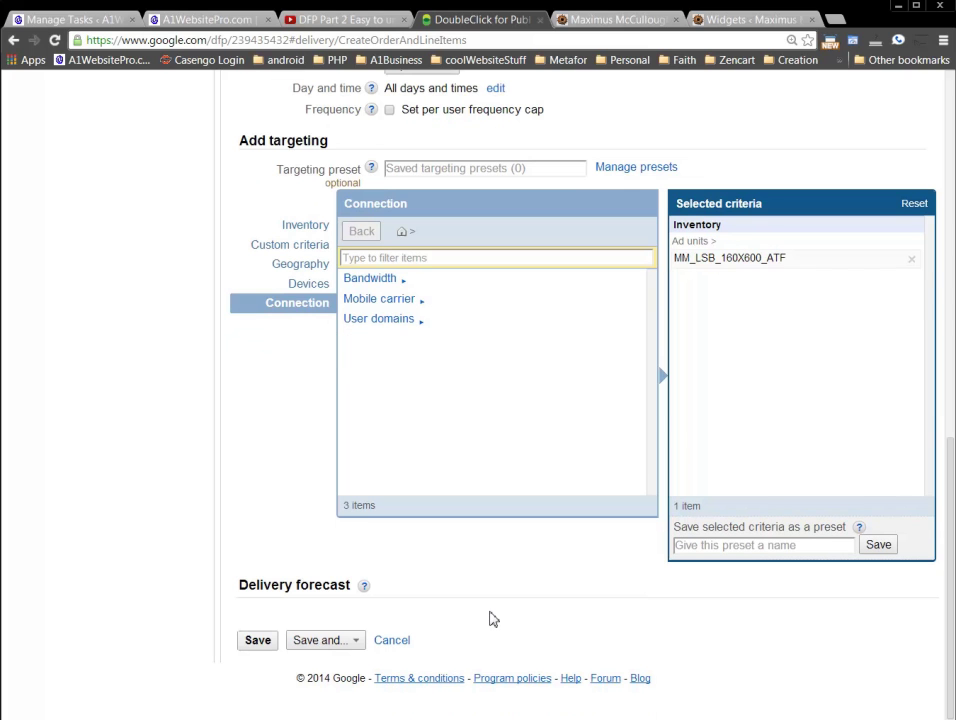
click(365, 590)
click(367, 590)
click(366, 590)
click(355, 641)
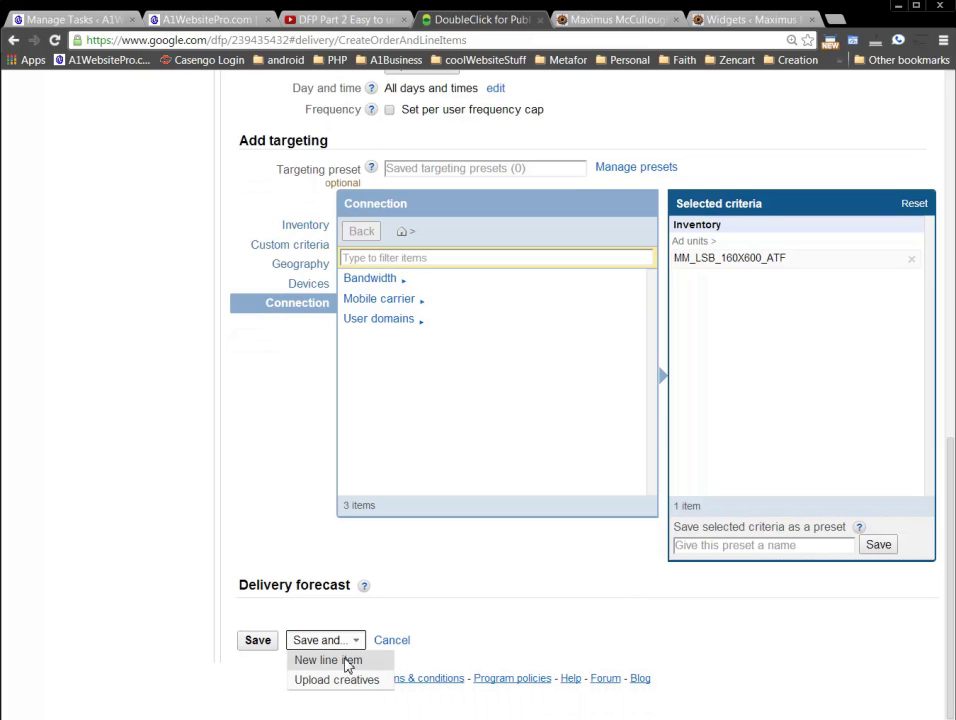
click(347, 664)
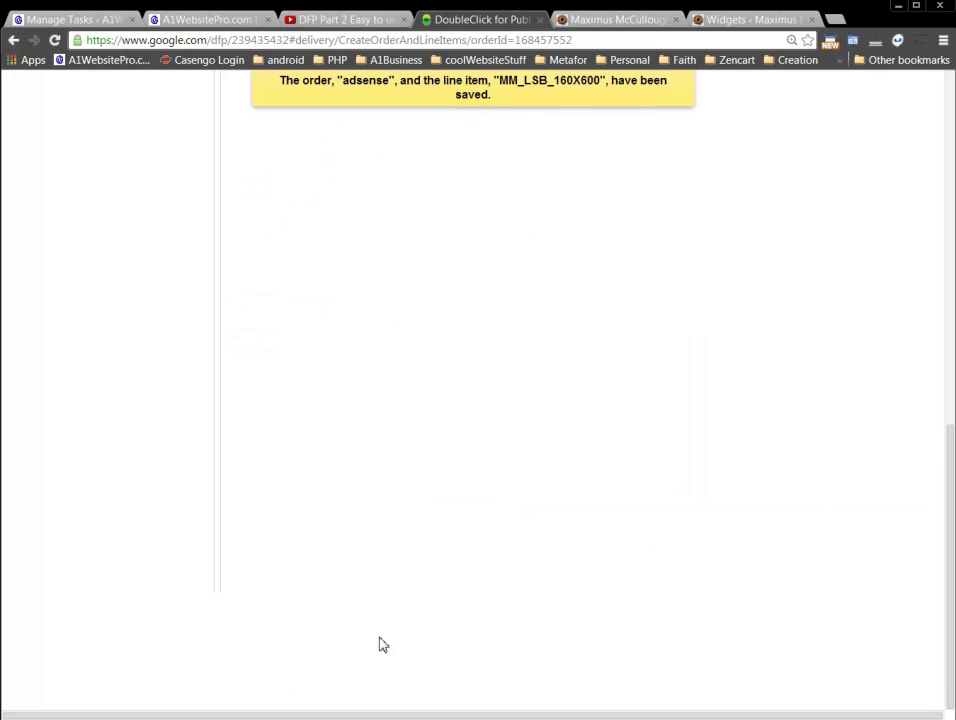